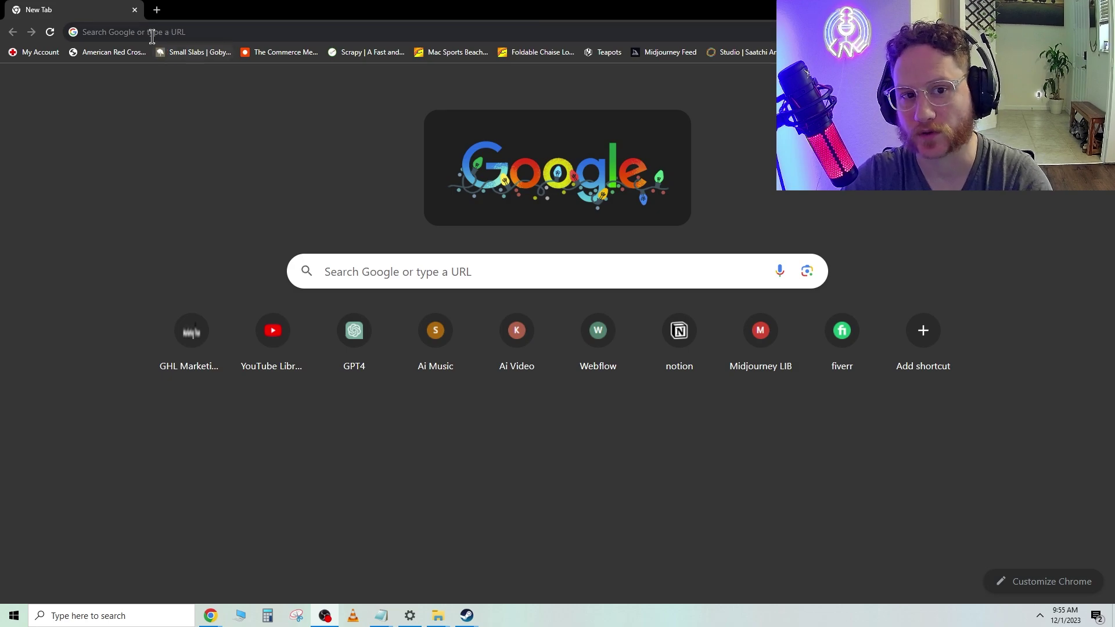
Go to the Outscraper website at outscraper.com.
{"action": "left_click", "coordinate": [169, 29]}
{"action": "type", "text": "https://oustrapper.com/"}
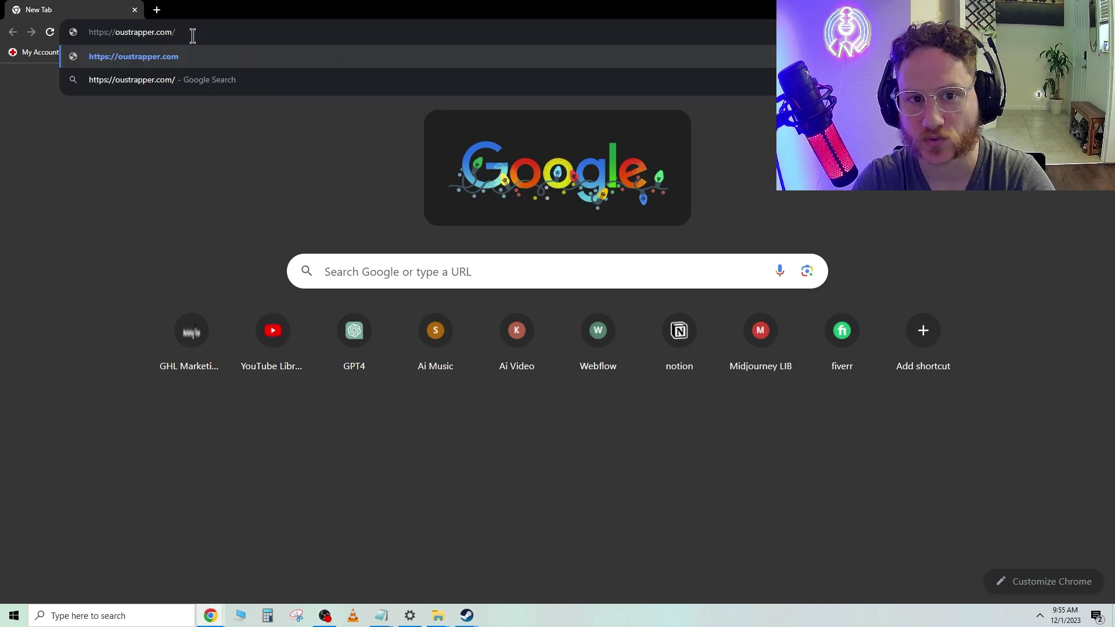
{"action": "key", "text": "Return"}
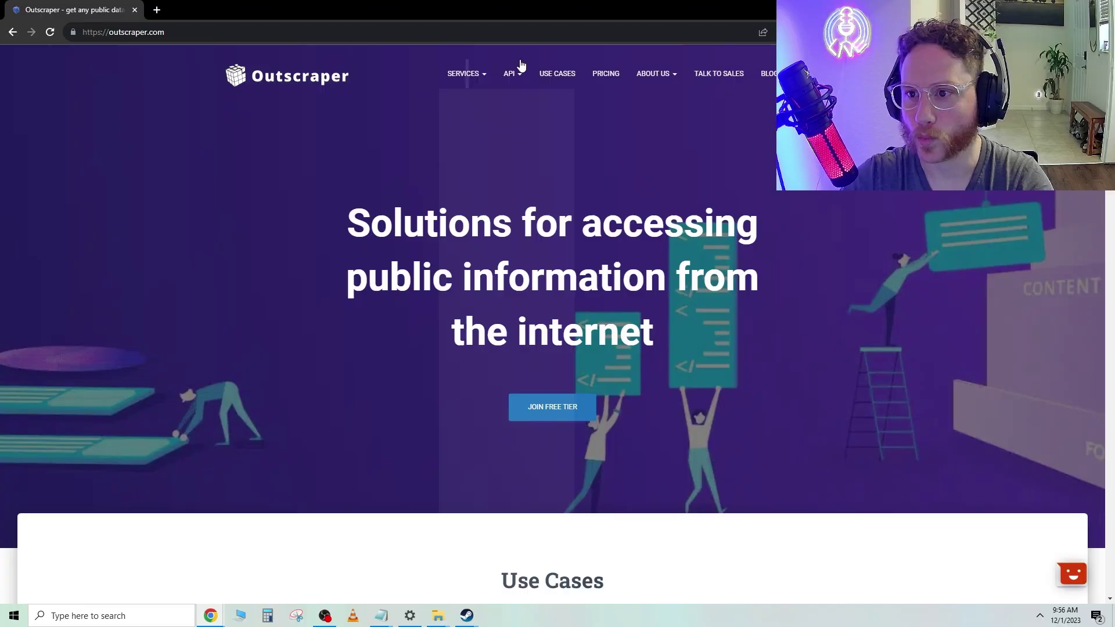
Open the Google Maps Data Scraper among the Businesses & POI services.
{"action": "mouse_move", "coordinate": [467, 79]}
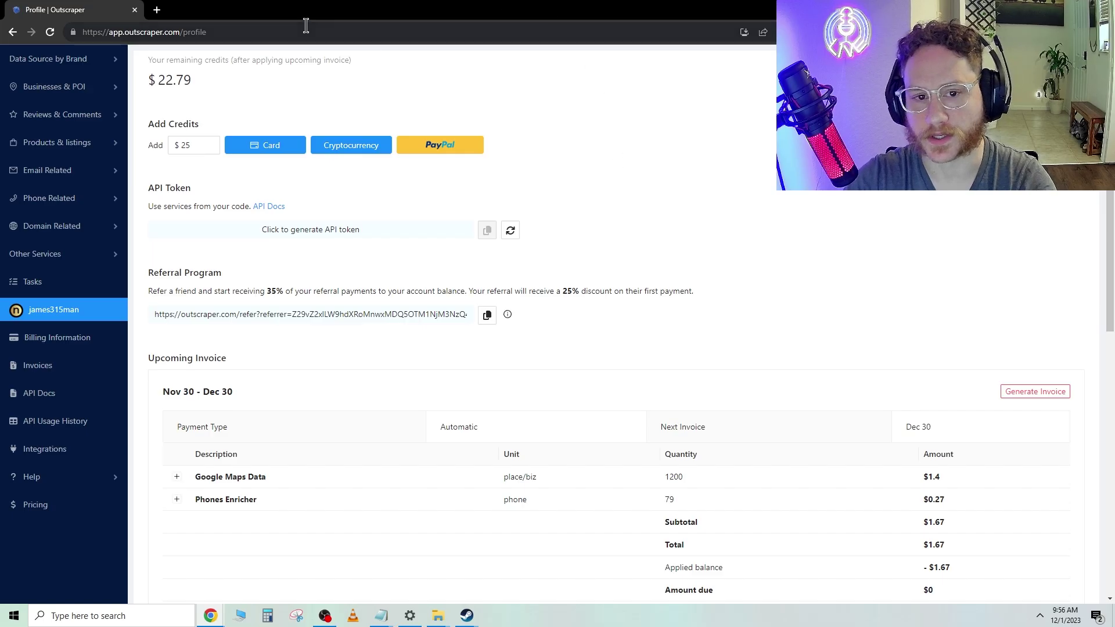
{"action": "mouse_move", "coordinate": [51, 77]}
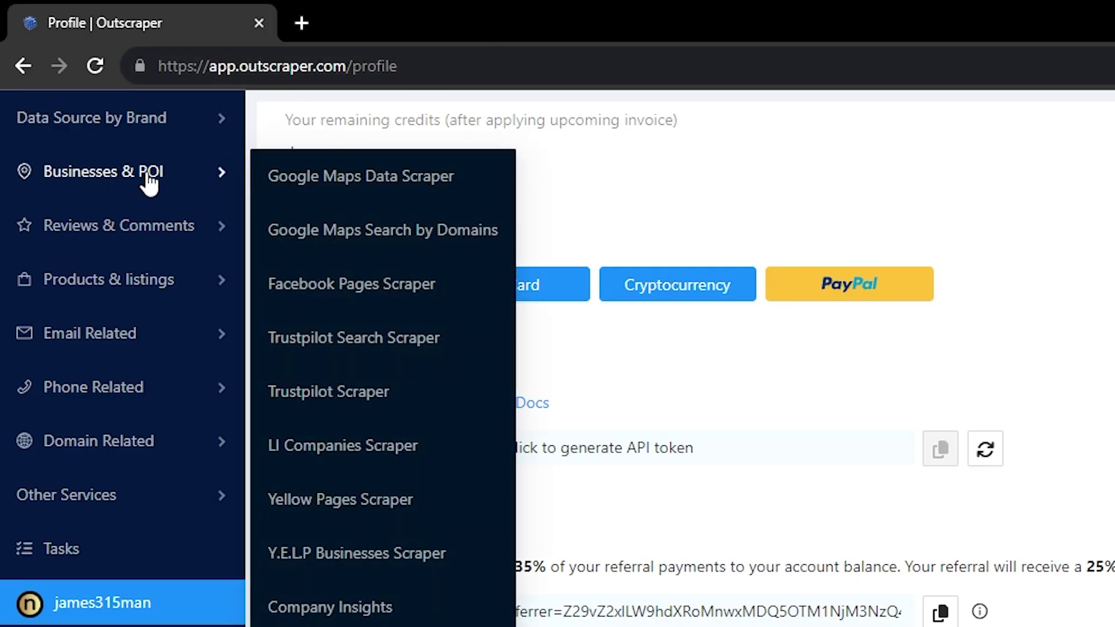
{"action": "left_click", "coordinate": [360, 183]}
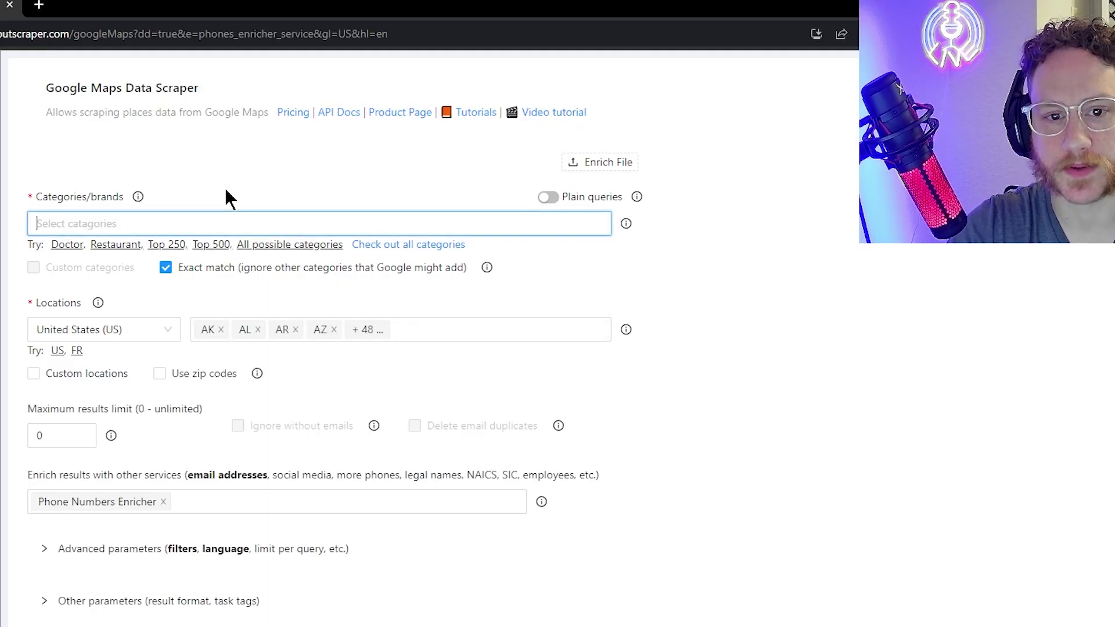
Choose hvac contractor as the category to scrape.
{"action": "left_click", "coordinate": [121, 199]}
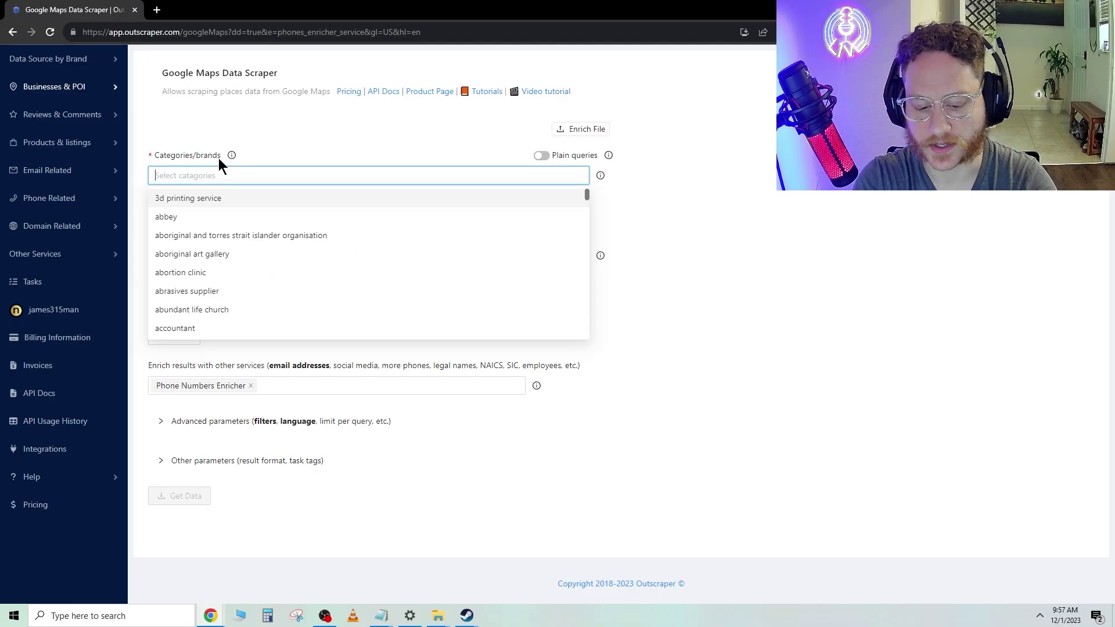
{"action": "type", "text": "havac contractor"}
{"action": "key", "text": "Return"}
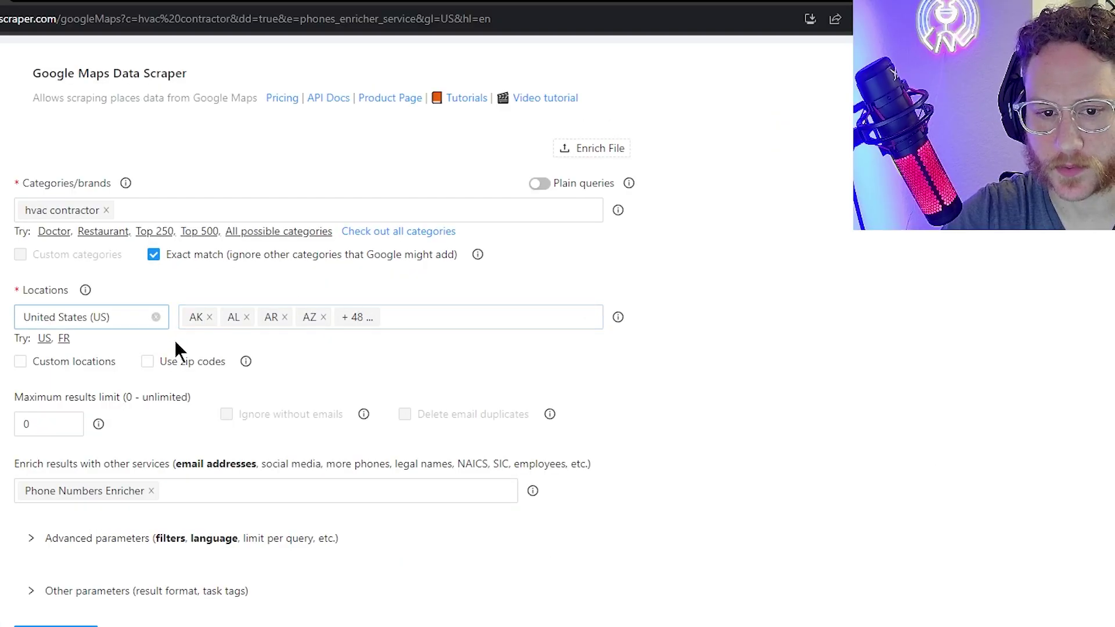
Replace the preselected US states with FL as the location and enable the use of zip codes.
{"action": "left_click", "coordinate": [590, 317]}
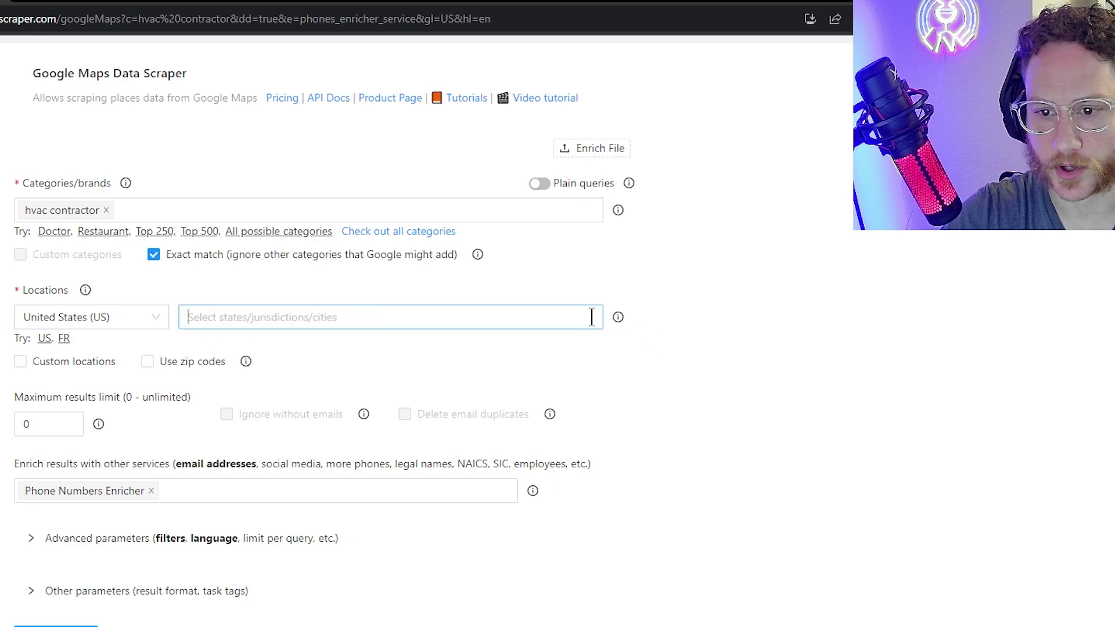
{"action": "left_click", "coordinate": [312, 316]}
{"action": "type", "text": "fl"}
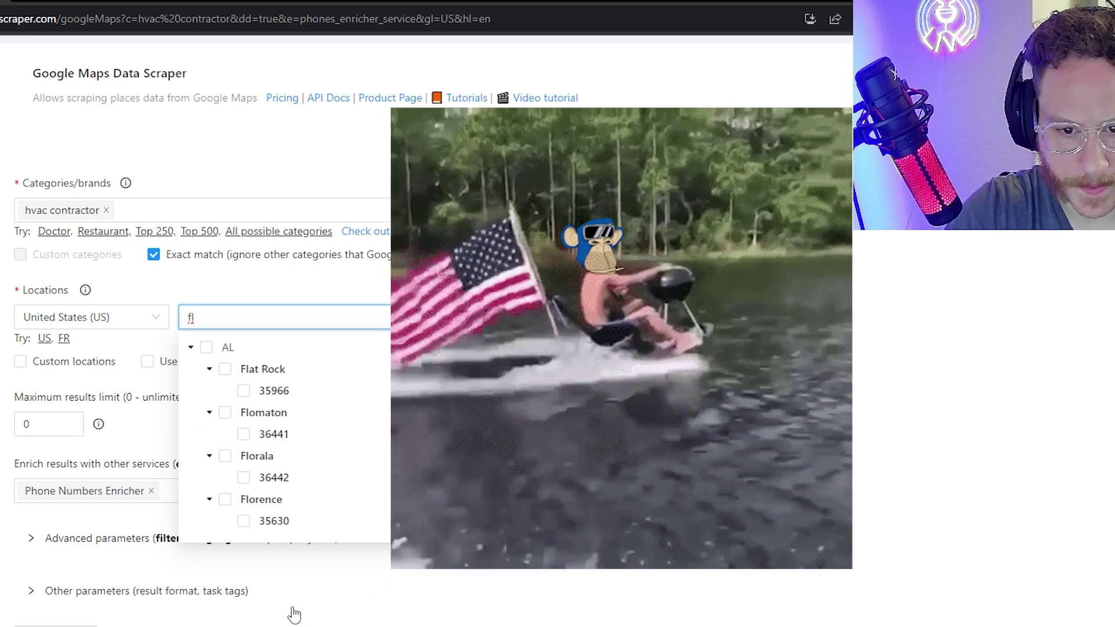
{"action": "type", "text": "orida"}
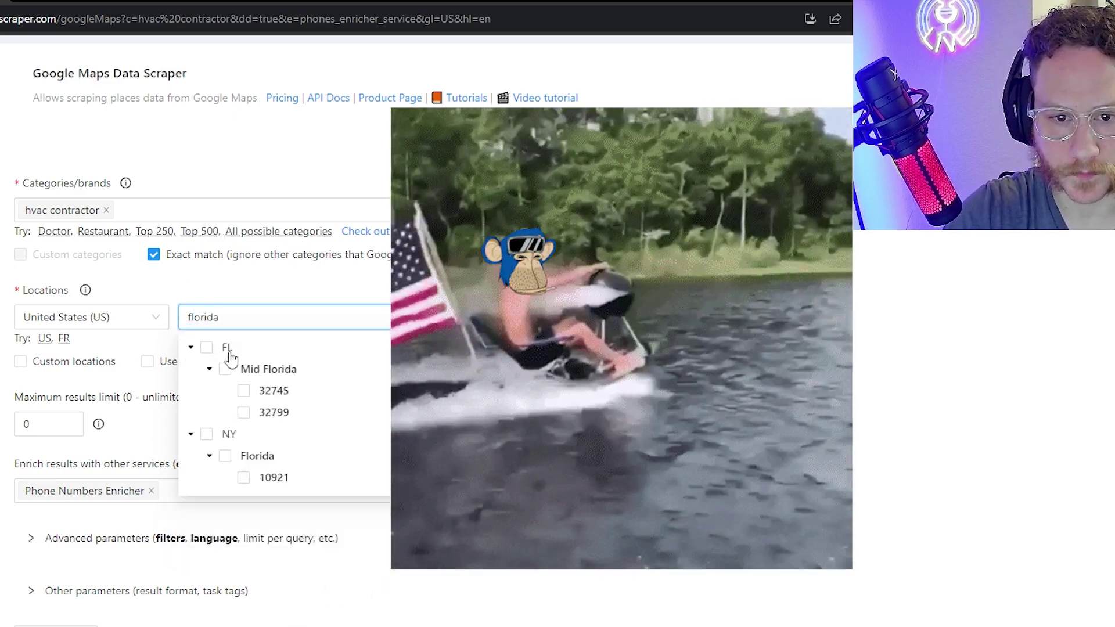
{"action": "left_click", "coordinate": [206, 347]}
{"action": "left_click", "coordinate": [244, 386]}
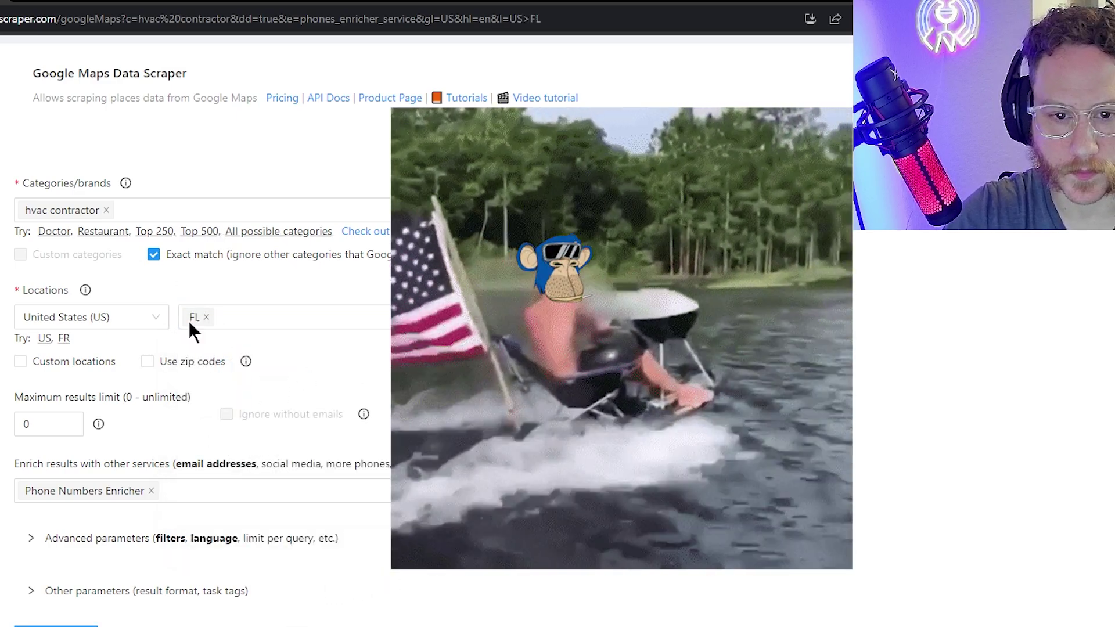
{"action": "left_click", "coordinate": [147, 361]}
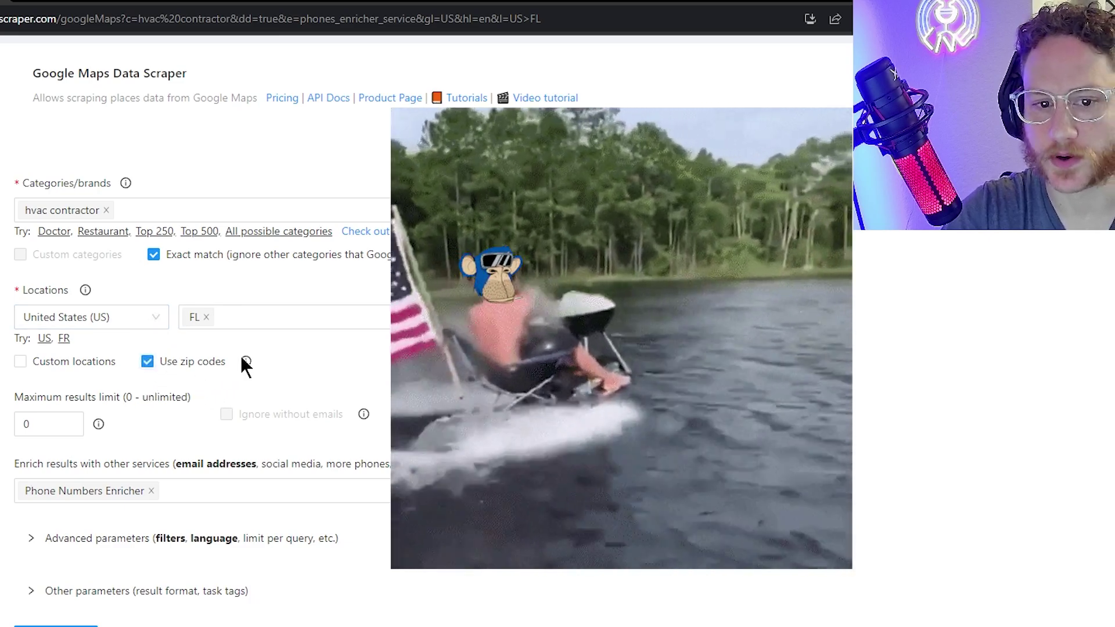
{"action": "mouse_move", "coordinate": [244, 361]}
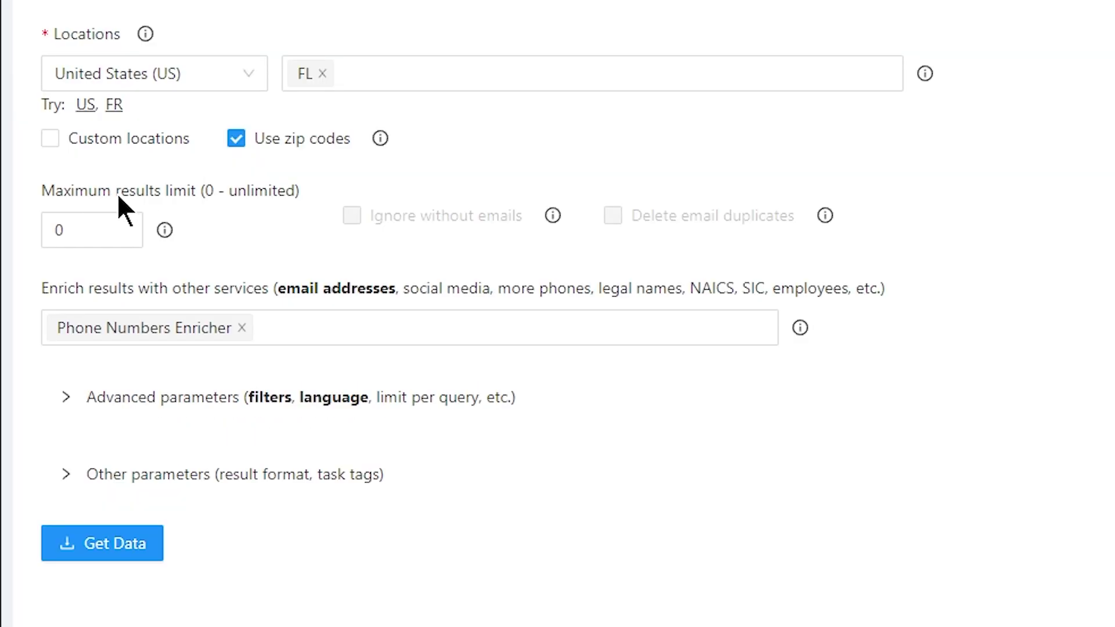
Request the data with no results limit to review the rough usage and cost estimate, and cancel the task confirmation.
{"action": "left_click", "coordinate": [174, 335]}
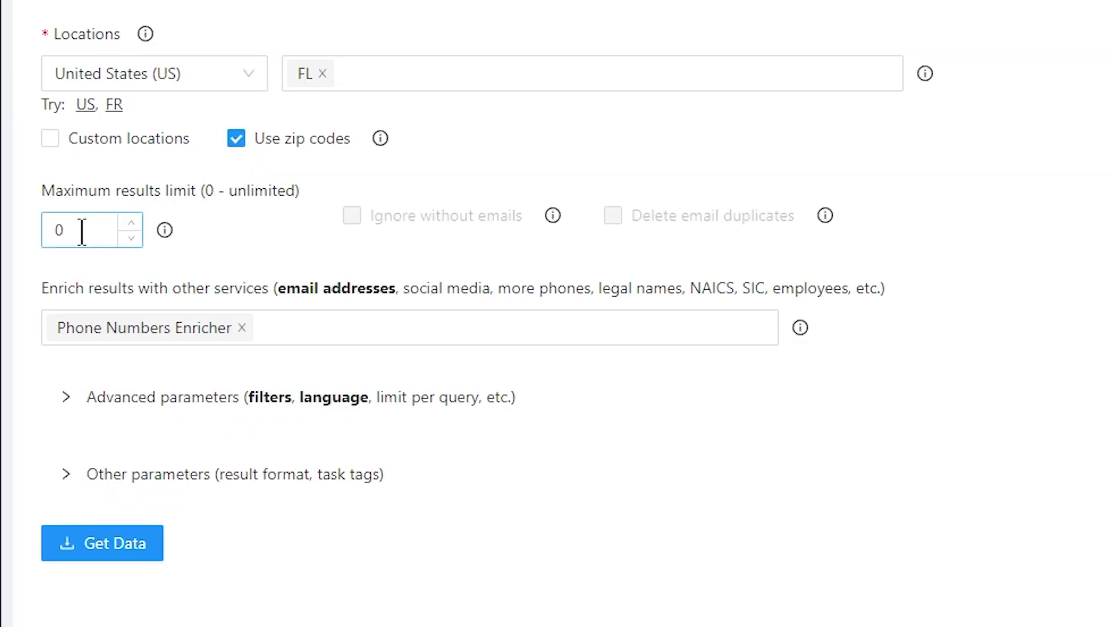
{"action": "double_click", "coordinate": [82, 232]}
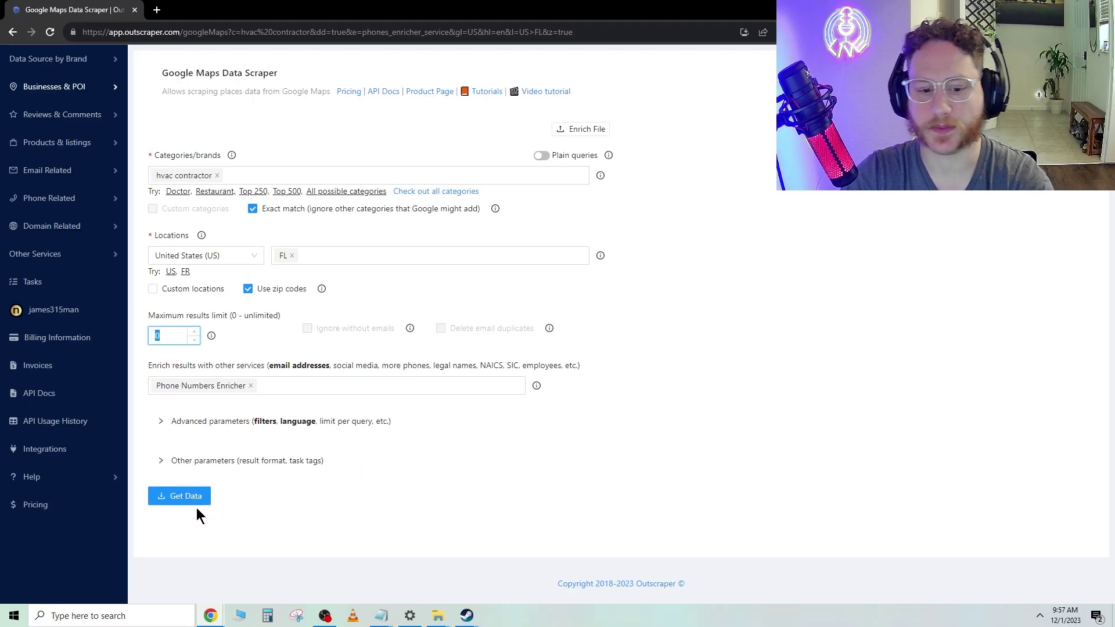
{"action": "left_click", "coordinate": [180, 496]}
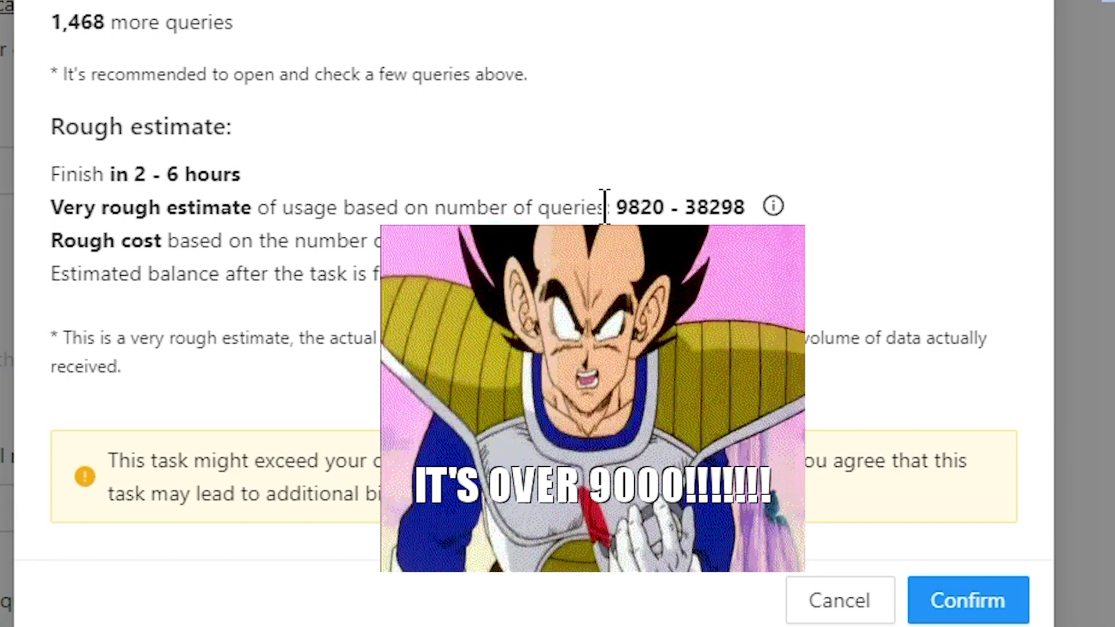
{"action": "left_click_drag", "start_coordinate": [585, 269], "coordinate": [665, 281]}
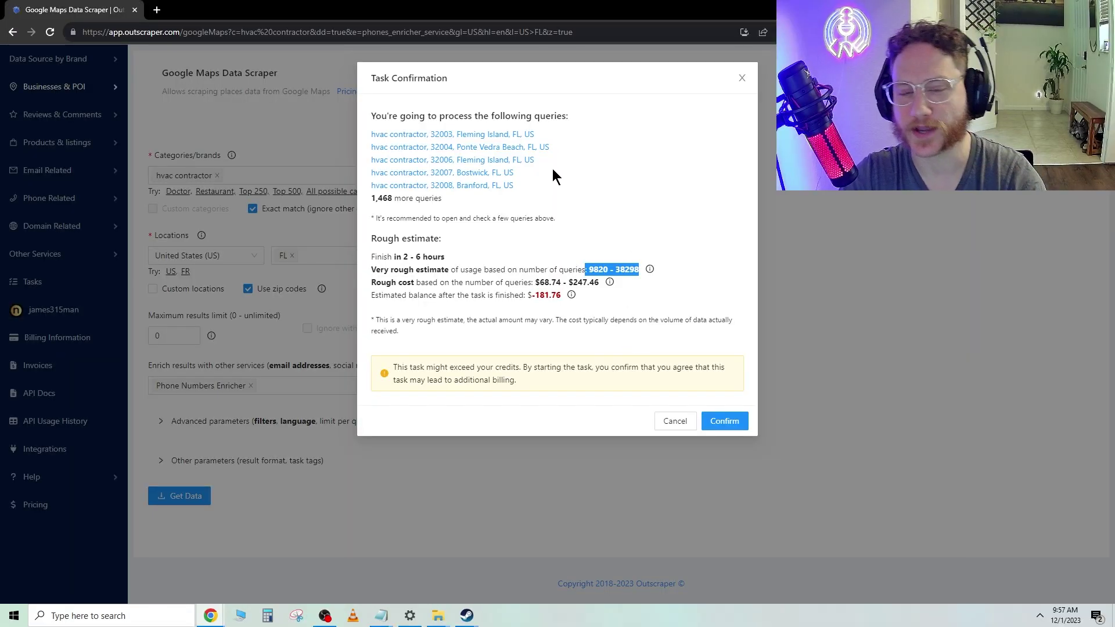
{"action": "left_click", "coordinate": [549, 241]}
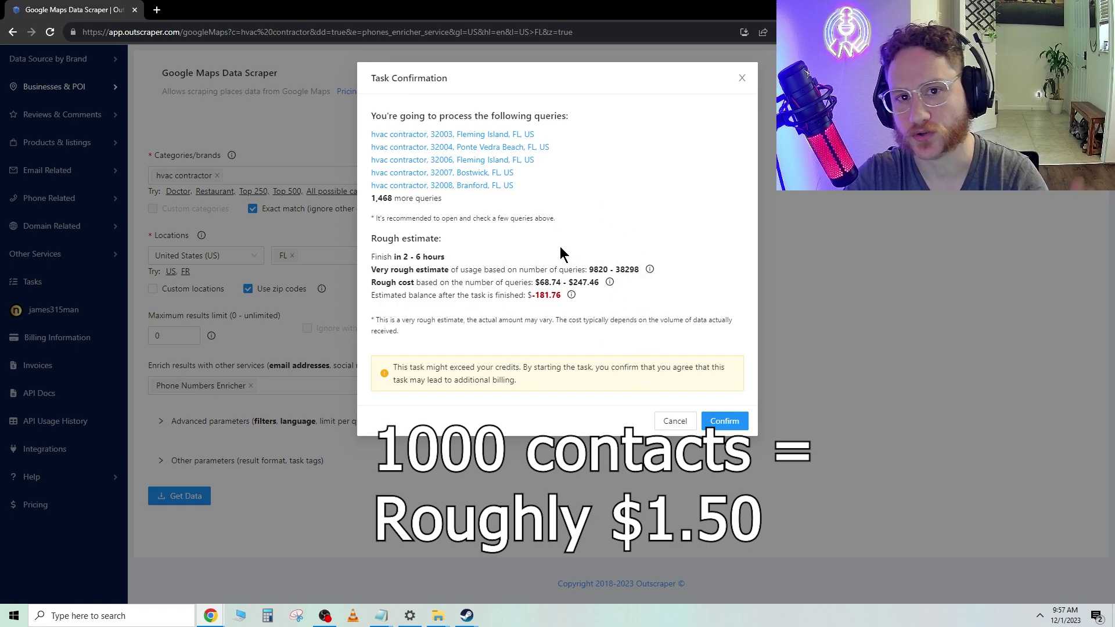
{"action": "left_click", "coordinate": [675, 421]}
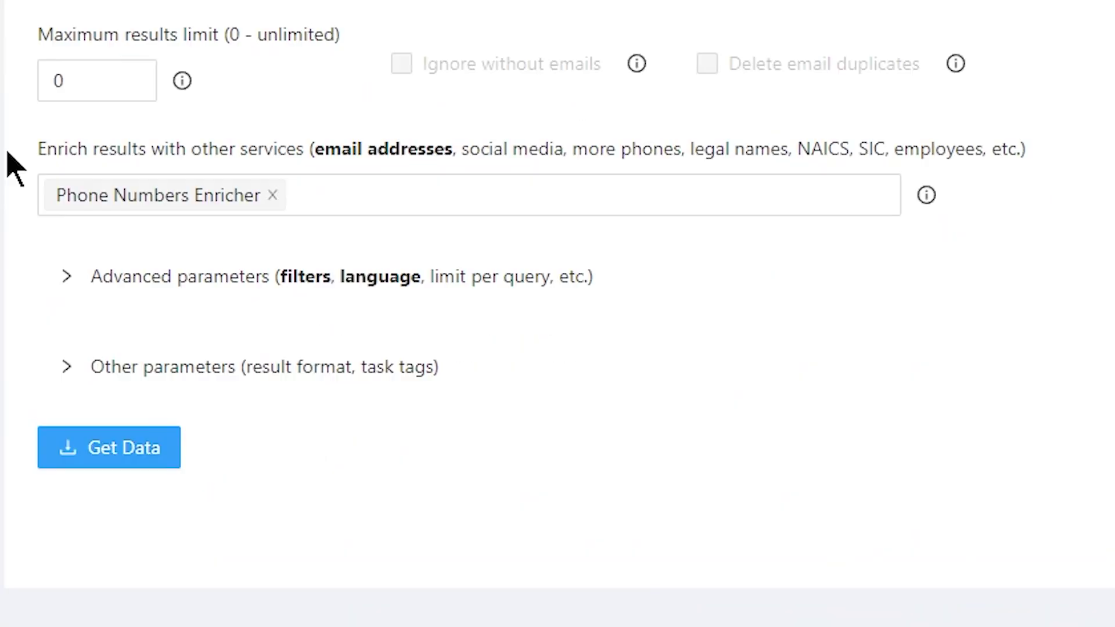
Set the maximum results limit to 1000.
{"action": "double_click", "coordinate": [167, 340]}
{"action": "type", "text": "1000"}
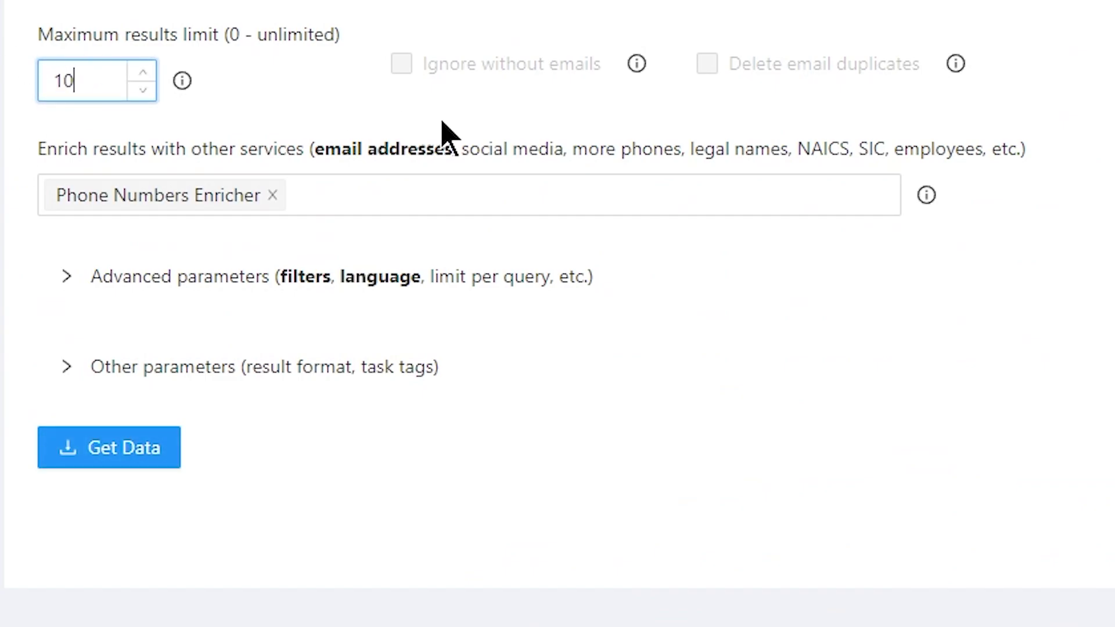
{"action": "left_click", "coordinate": [563, 44]}
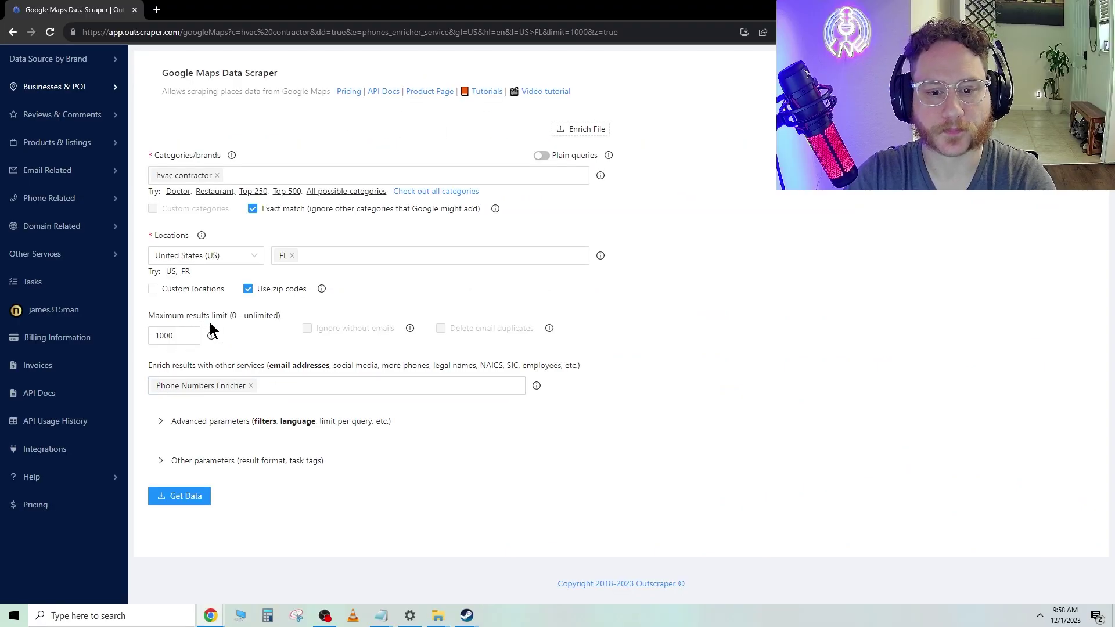
Examine the available enrichment services and their per-record prices, including the Emails & Contacts Scraper and the Phone Numbers Enricher.
{"action": "left_click", "coordinate": [284, 386]}
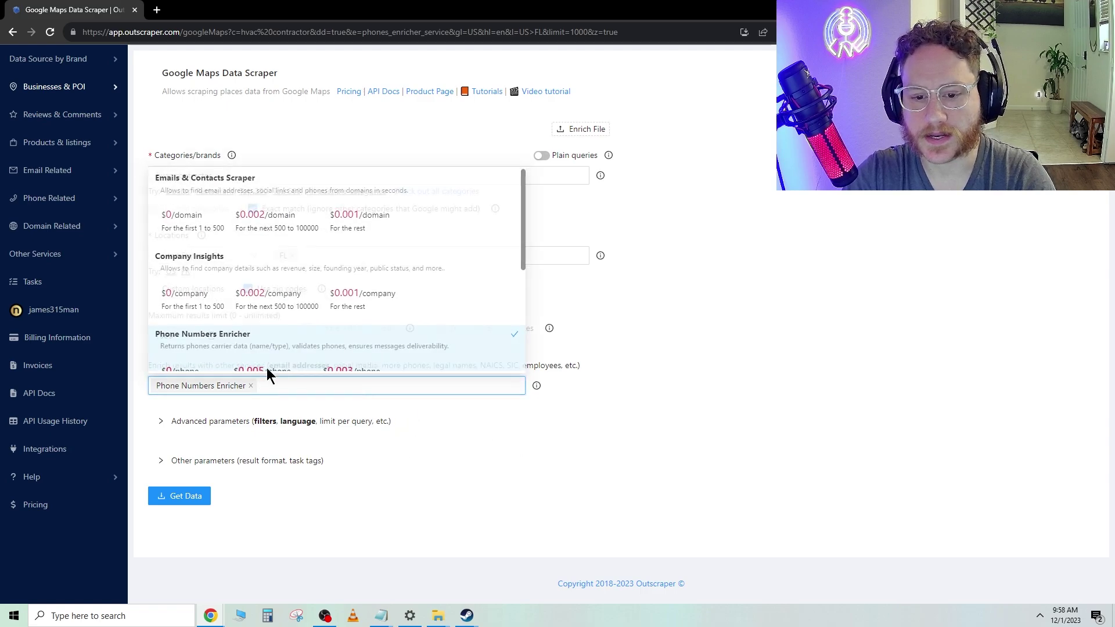
{"action": "left_click", "coordinate": [159, 374]}
{"action": "left_click_drag", "start_coordinate": [144, 367], "coordinate": [280, 368]}
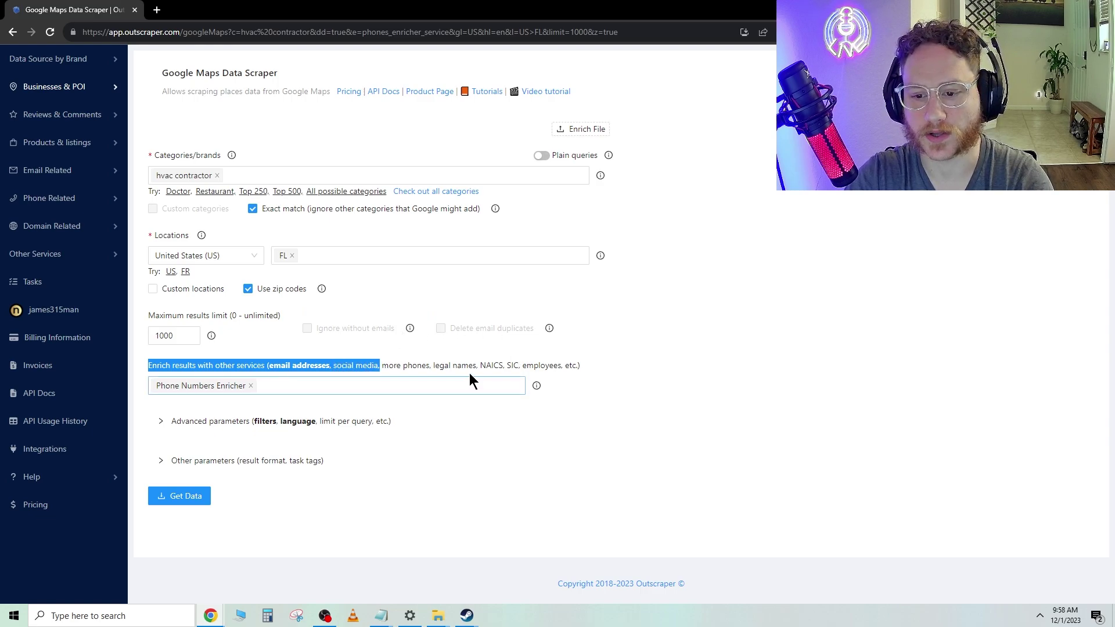
{"action": "left_click", "coordinate": [281, 388]}
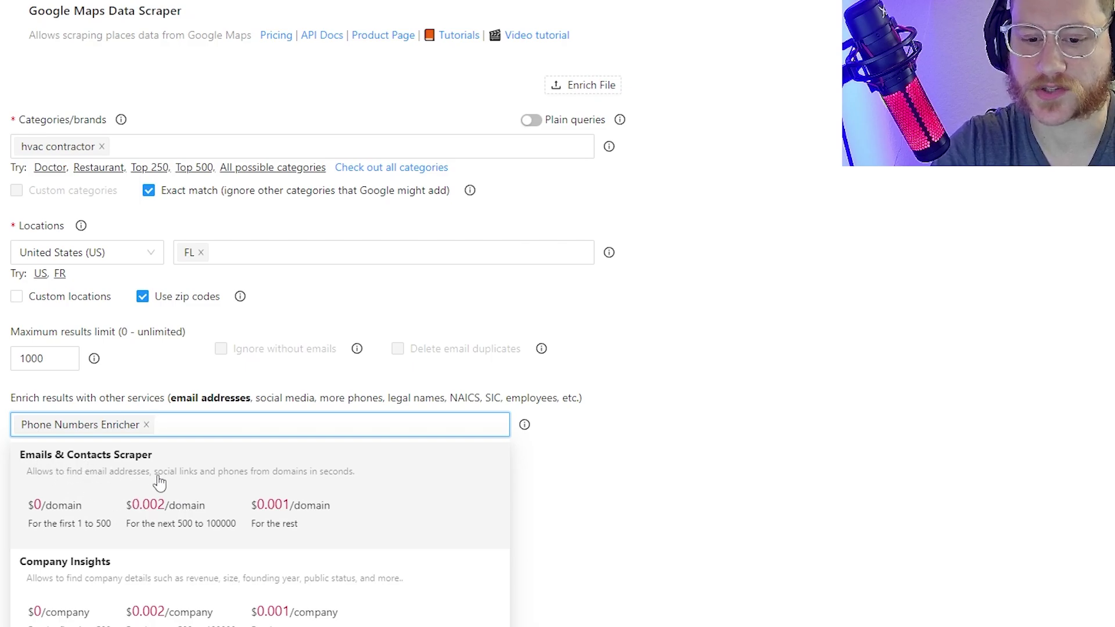
{"action": "left_click", "coordinate": [652, 502]}
{"action": "left_click", "coordinate": [166, 424]}
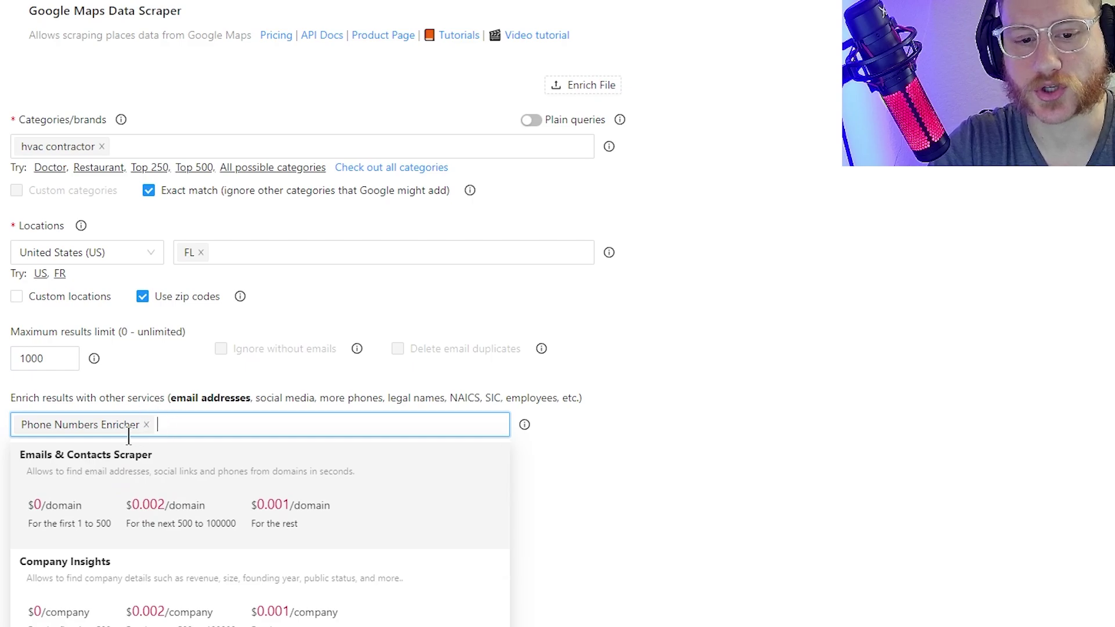
{"action": "scroll", "coordinate": [178, 453], "scroll_direction": "down", "scroll_amount": 5}
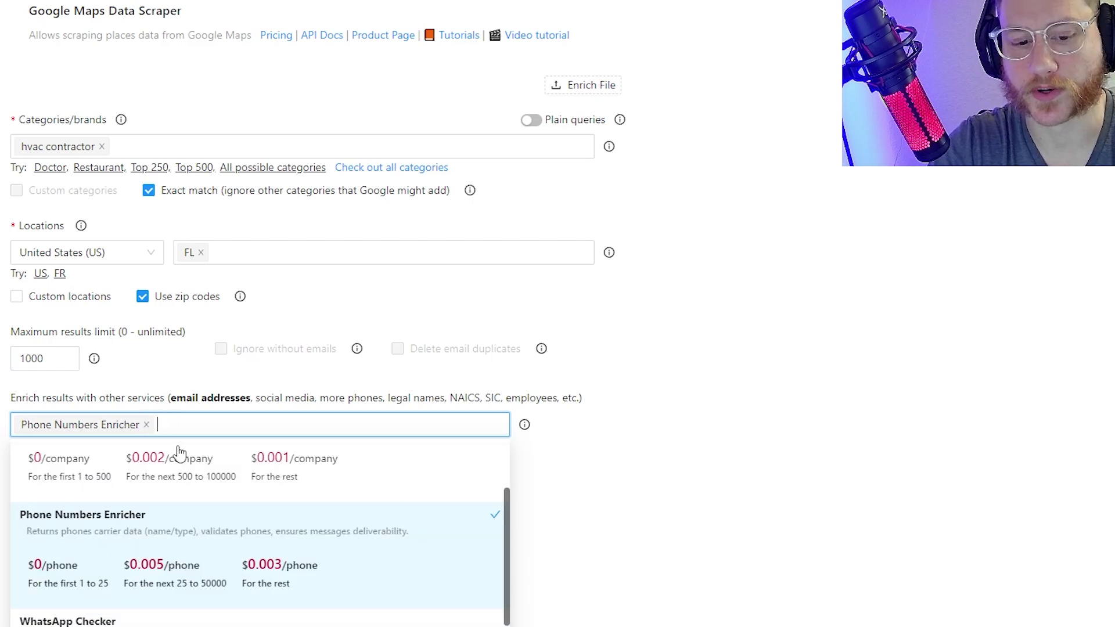
{"action": "scroll", "coordinate": [161, 566], "scroll_direction": "up", "scroll_amount": 2}
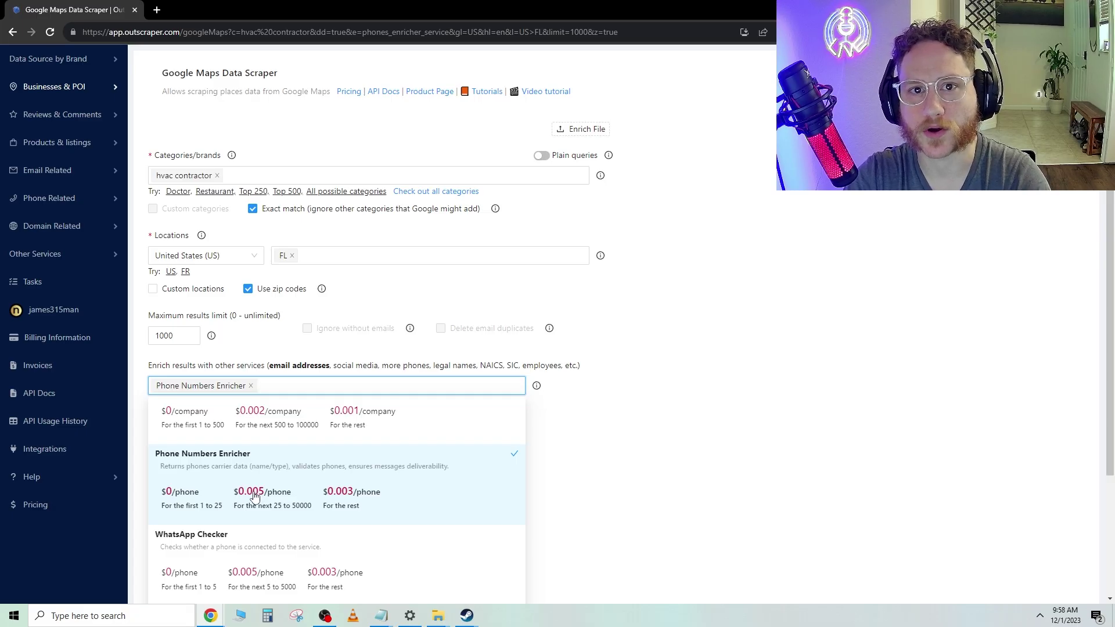
{"action": "left_click", "coordinate": [286, 476]}
{"action": "left_click", "coordinate": [284, 492]}
{"action": "left_click", "coordinate": [567, 464]}
{"action": "left_click", "coordinate": [260, 392]}
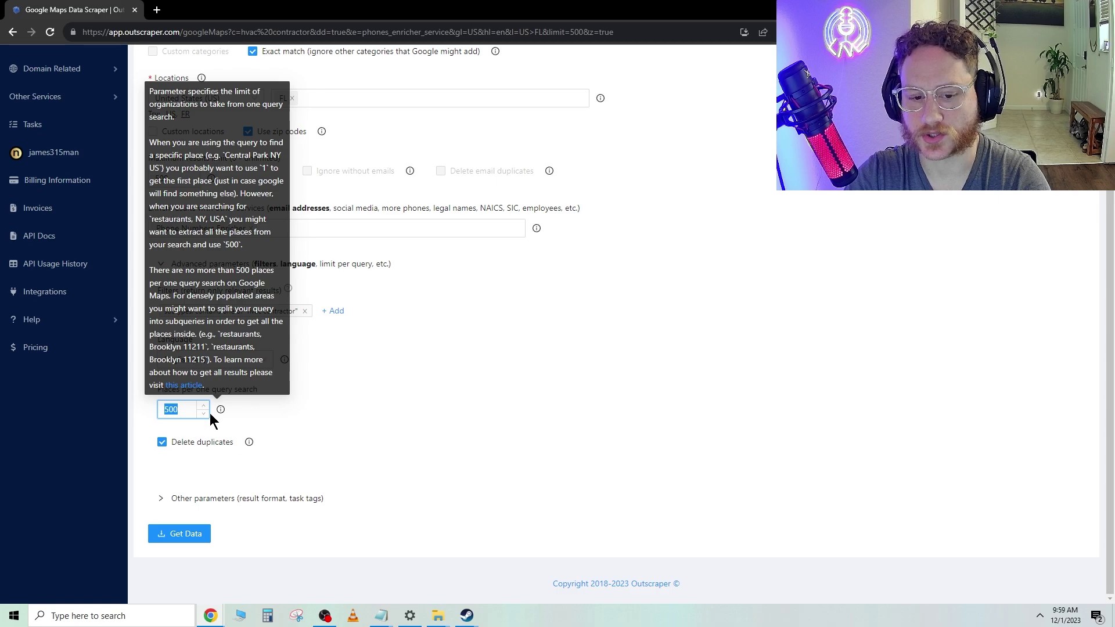
Set the places per one query search to 10 and submit the scraping task.
{"action": "type", "text": "10"}
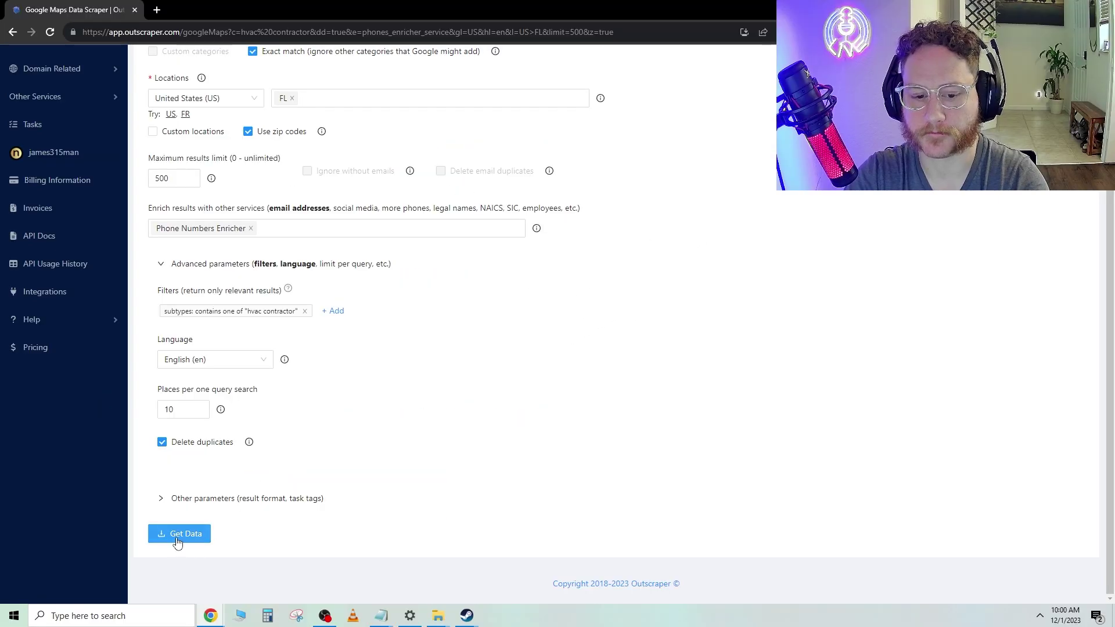
{"action": "left_click", "coordinate": [177, 538]}
{"action": "key", "text": "Return"}
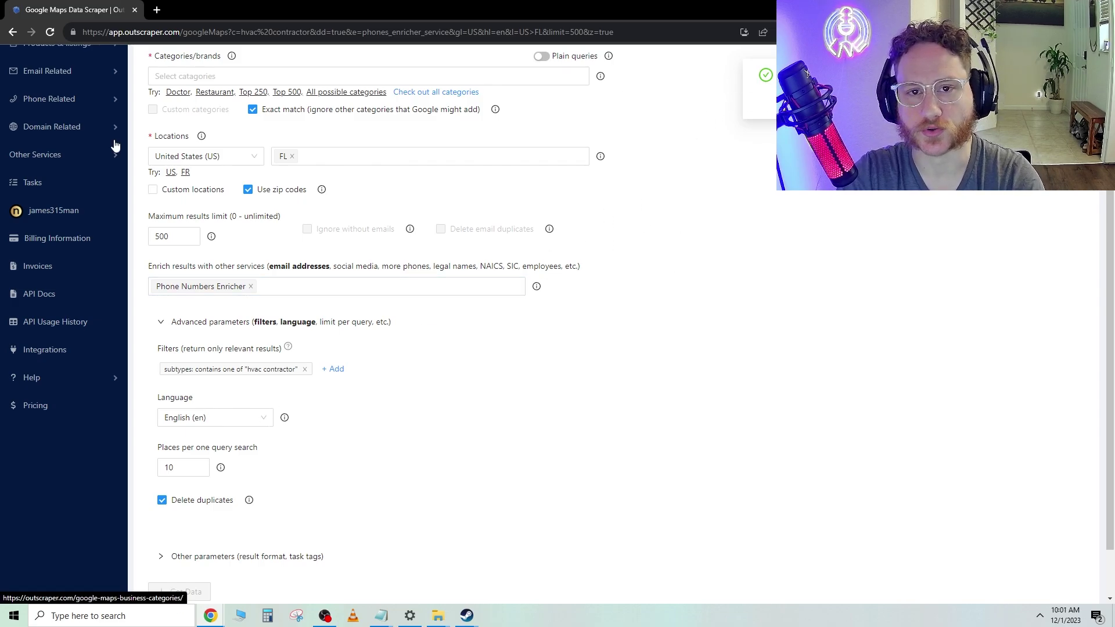
Open the task list and download the finished Google Maps results for the hvac and gardening tasks as Excel files.
{"action": "left_click", "coordinate": [35, 189]}
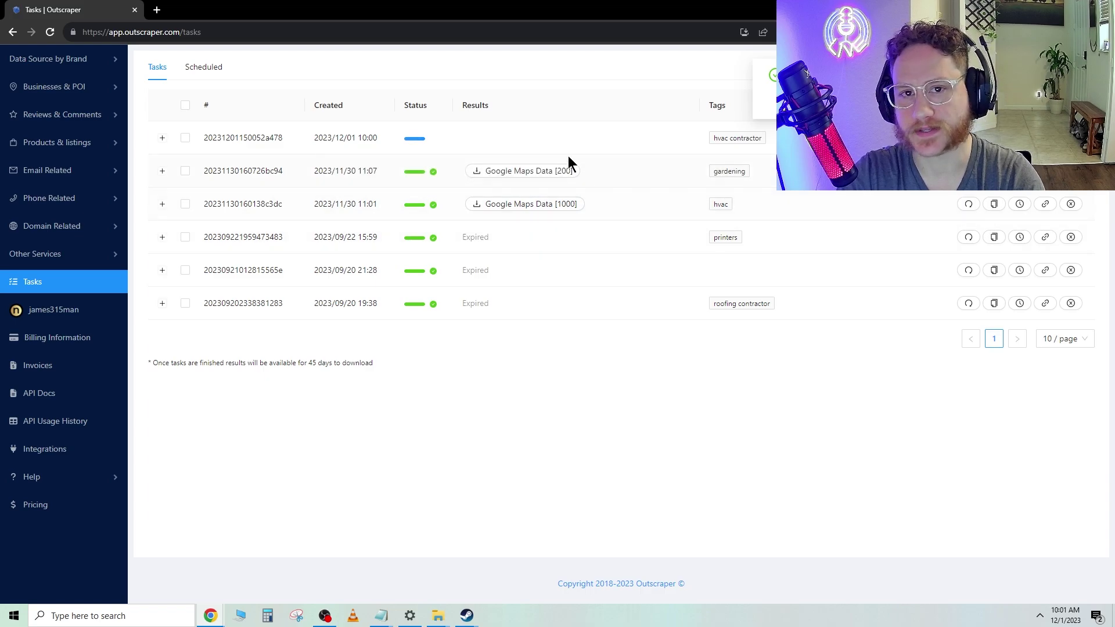
{"action": "left_click", "coordinate": [509, 205]}
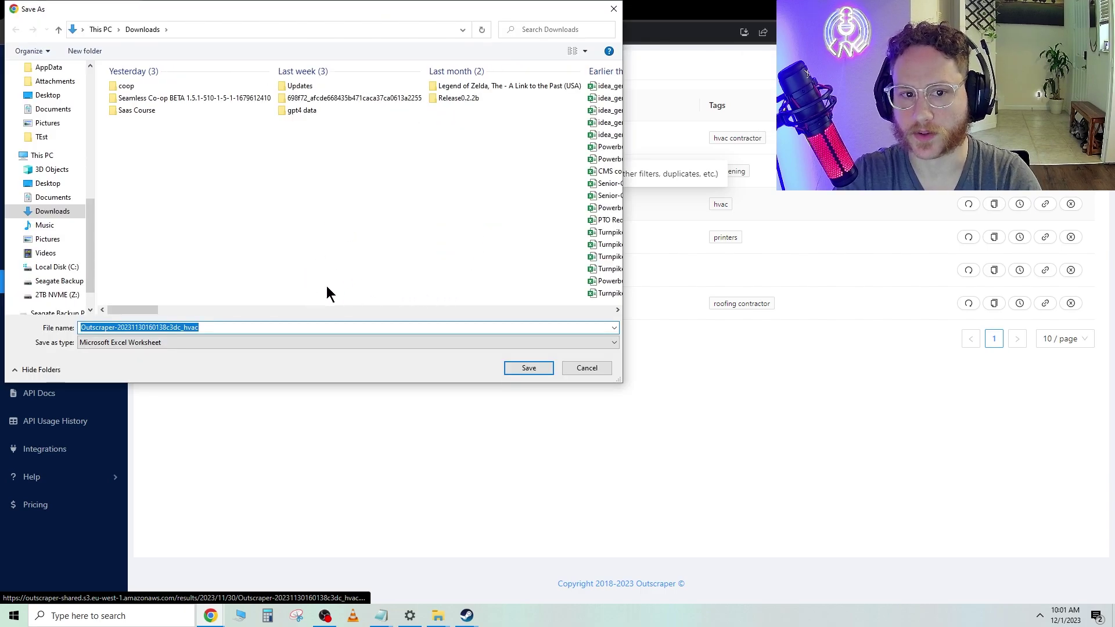
{"action": "left_click", "coordinate": [535, 371]}
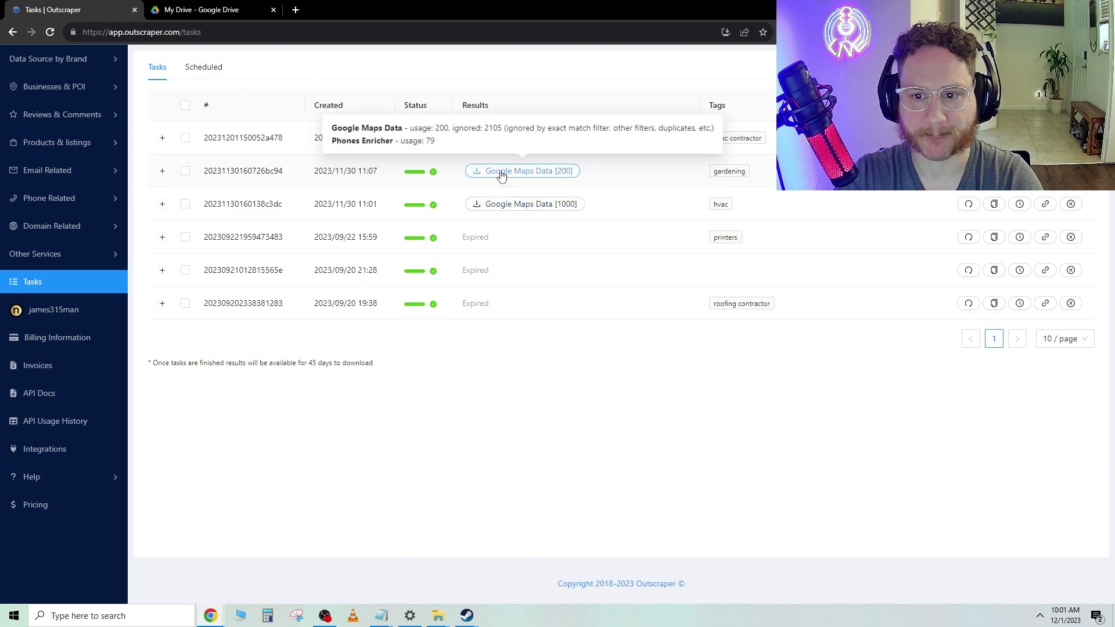
{"action": "left_click", "coordinate": [502, 172]}
{"action": "left_click", "coordinate": [512, 376]}
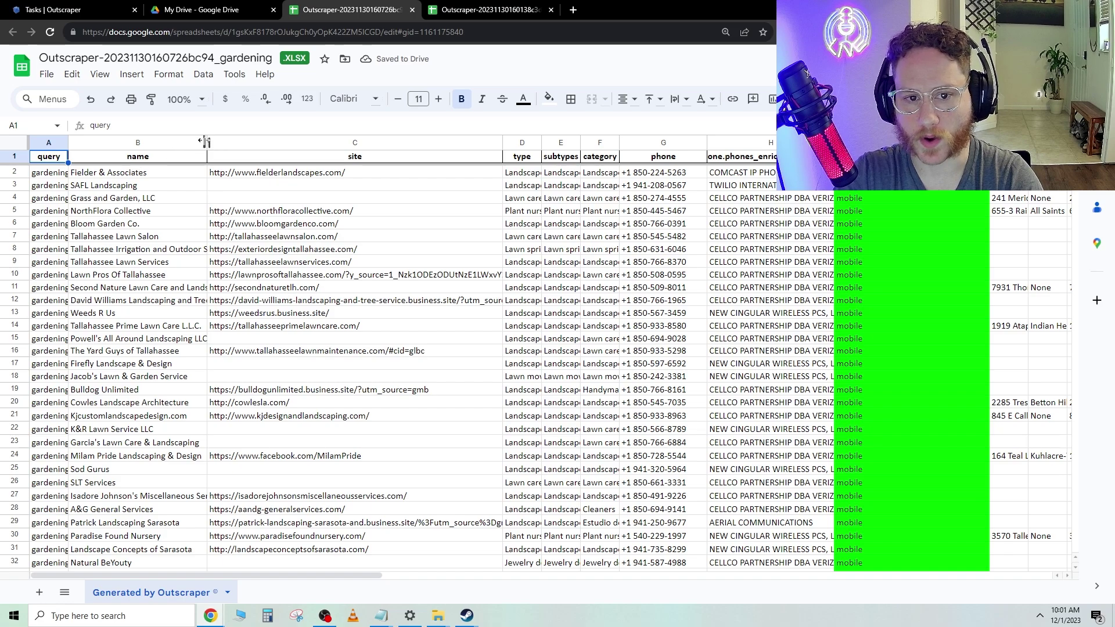
Widen the name and query columns in the gardening spreadsheet and the query column in the hvac spreadsheet.
{"action": "left_click_drag", "start_coordinate": [205, 142], "coordinate": [226, 142]}
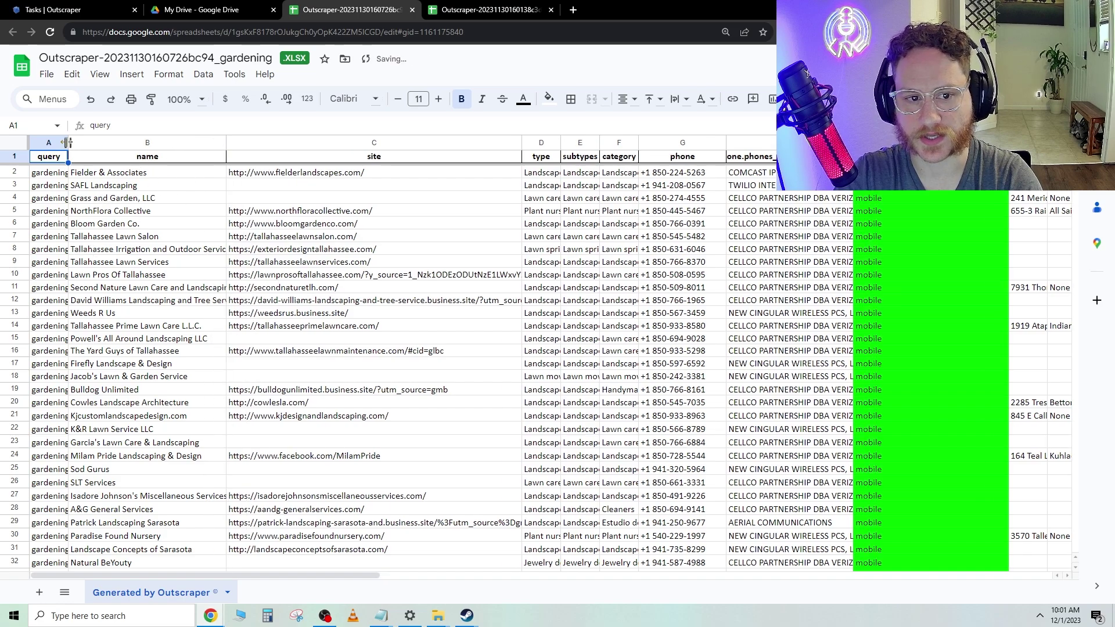
{"action": "left_click_drag", "start_coordinate": [67, 142], "coordinate": [152, 141]}
{"action": "key", "text": "ctrl+Tab"}
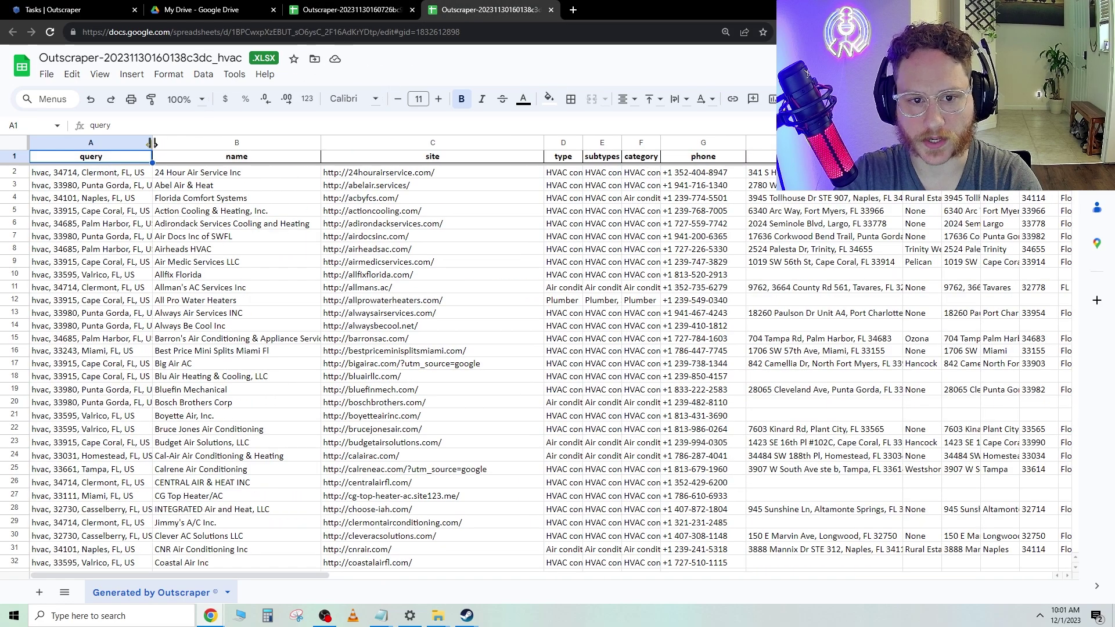
{"action": "left_click_drag", "start_coordinate": [152, 142], "coordinate": [210, 142]}
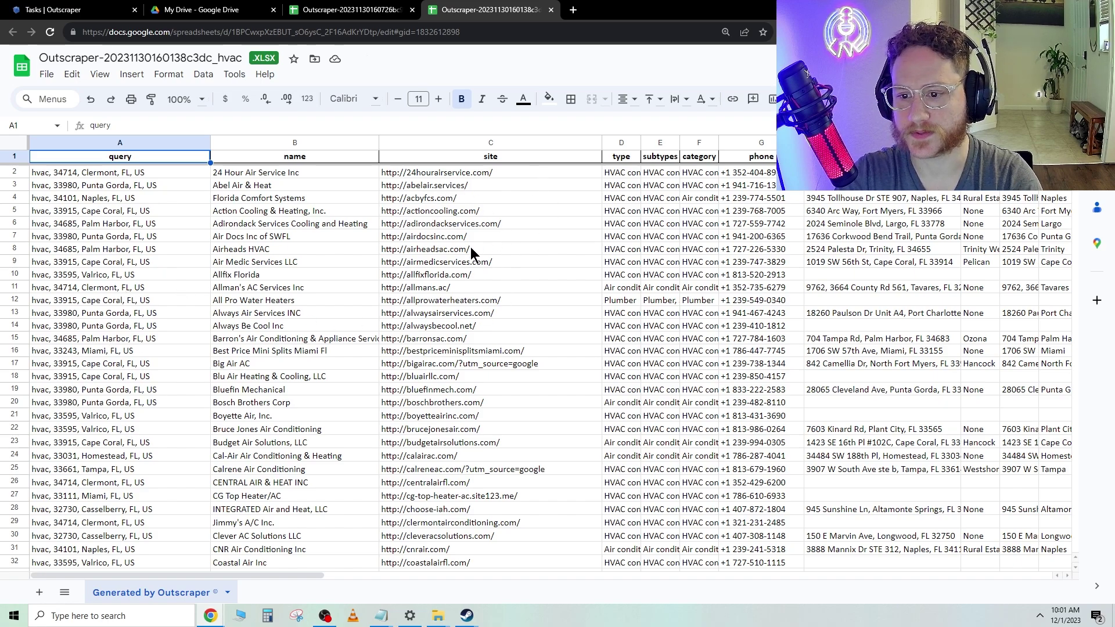
Sort the hvac sheet from Z to A by the site column.
{"action": "left_click", "coordinate": [510, 143]}
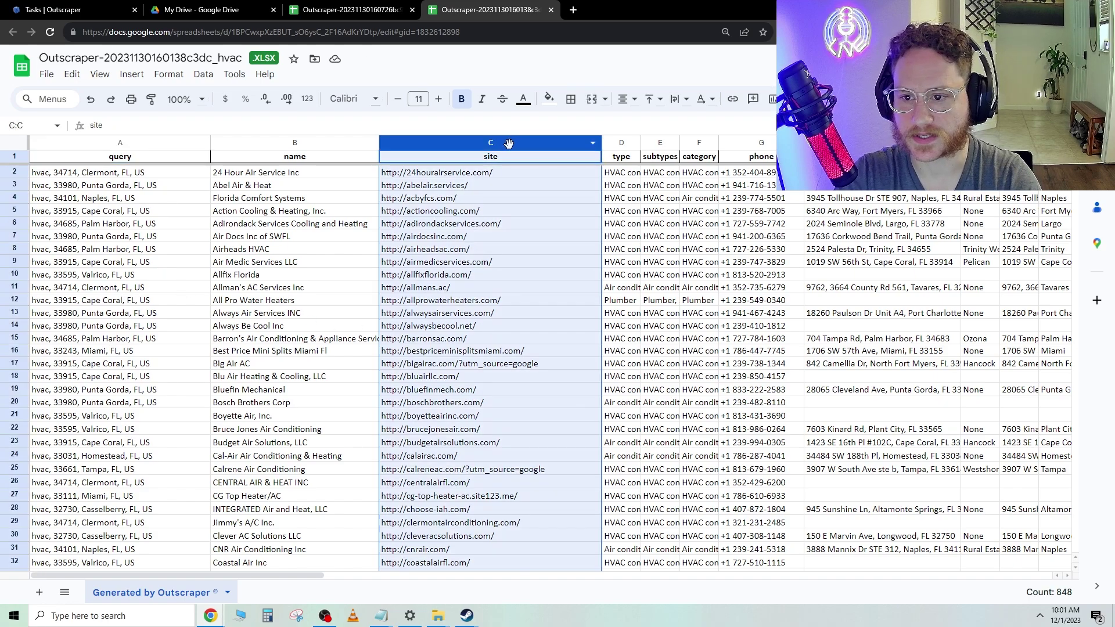
{"action": "left_click", "coordinate": [592, 144]}
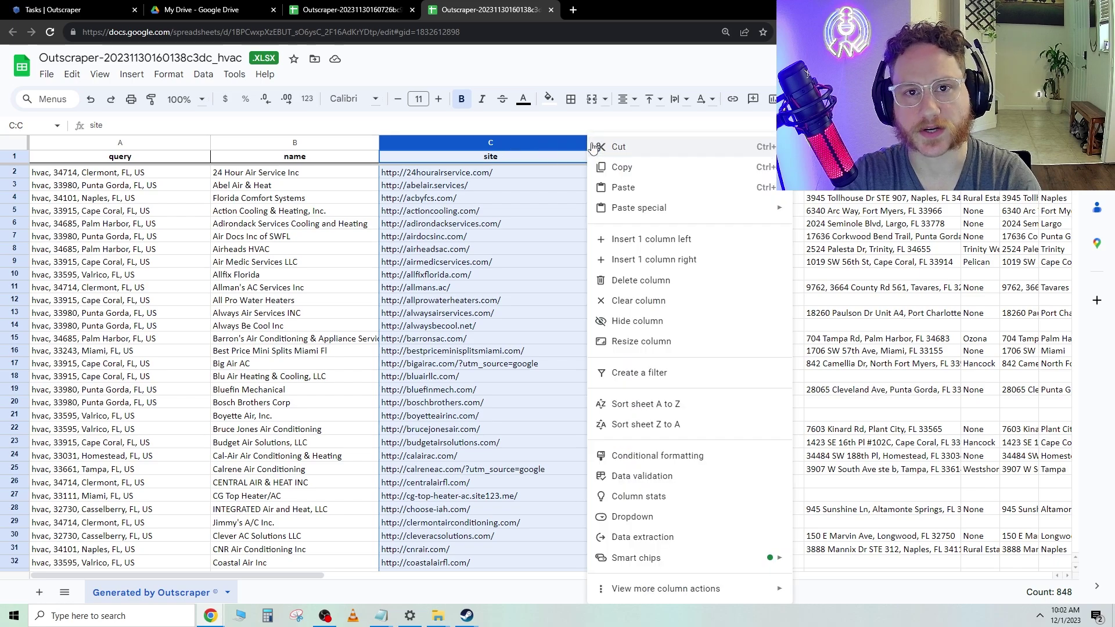
{"action": "left_click", "coordinate": [493, 145]}
{"action": "right_click", "coordinate": [504, 138]}
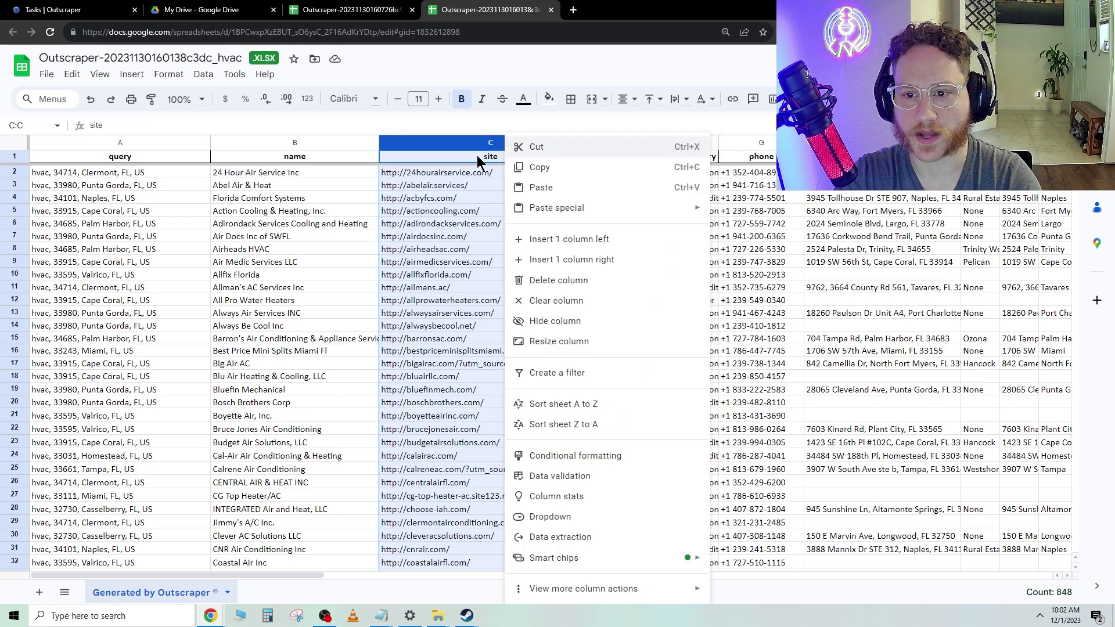
{"action": "left_click", "coordinate": [592, 423]}
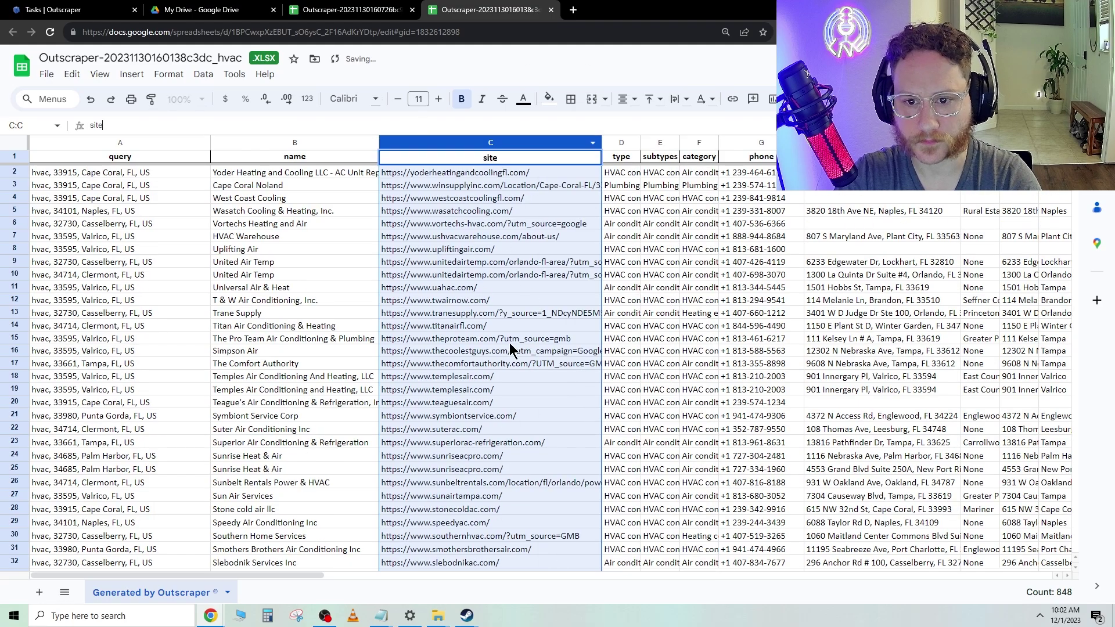
Fill the empty site cells C849 to C1001 with green to mark the businesses without a website.
{"action": "scroll", "coordinate": [509, 342], "scroll_direction": "down", "scroll_amount": 20}
{"action": "scroll", "coordinate": [529, 384], "scroll_direction": "down", "scroll_amount": 7}
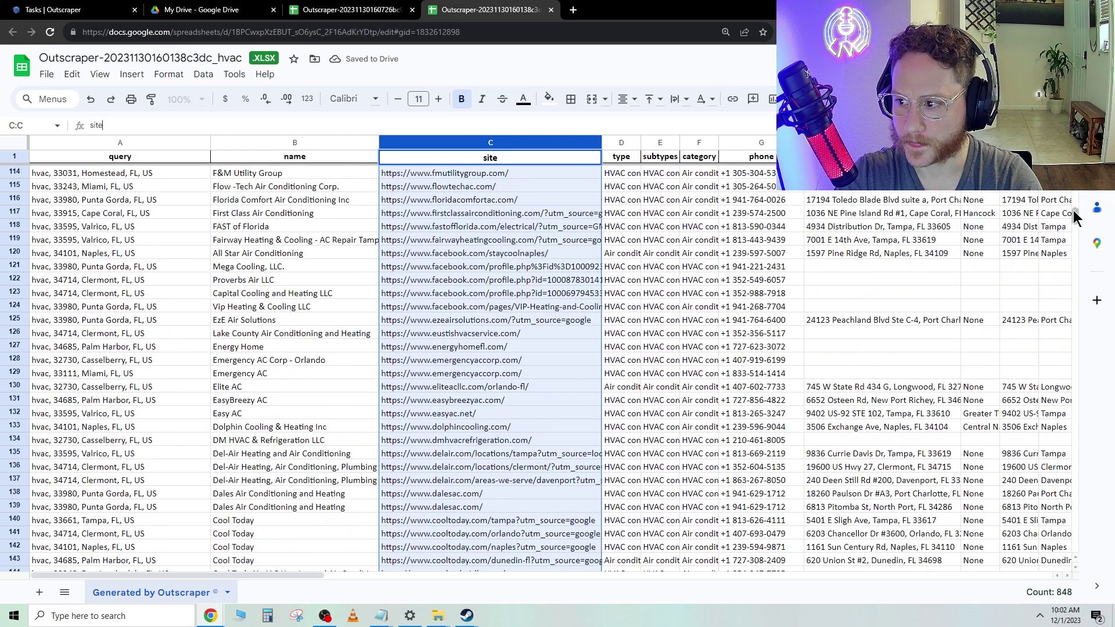
{"action": "left_click_drag", "start_coordinate": [1075, 217], "coordinate": [1056, 496]}
{"action": "left_click", "coordinate": [419, 187]}
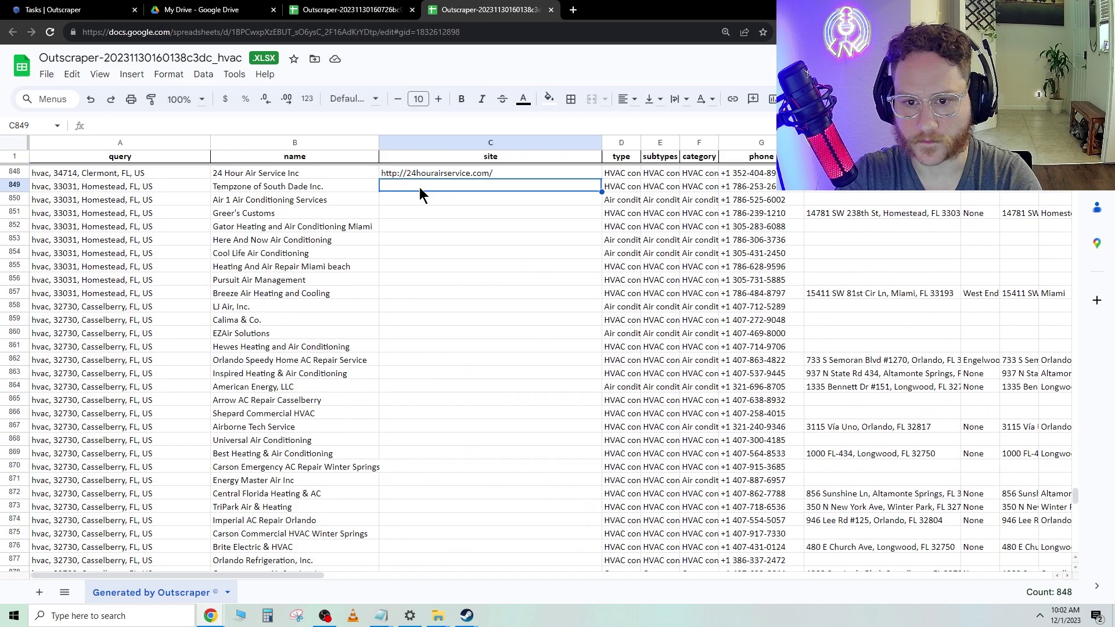
{"action": "scroll", "coordinate": [454, 377], "scroll_direction": "down", "scroll_amount": 10}
{"action": "scroll", "coordinate": [455, 428], "scroll_direction": "down", "scroll_amount": 20}
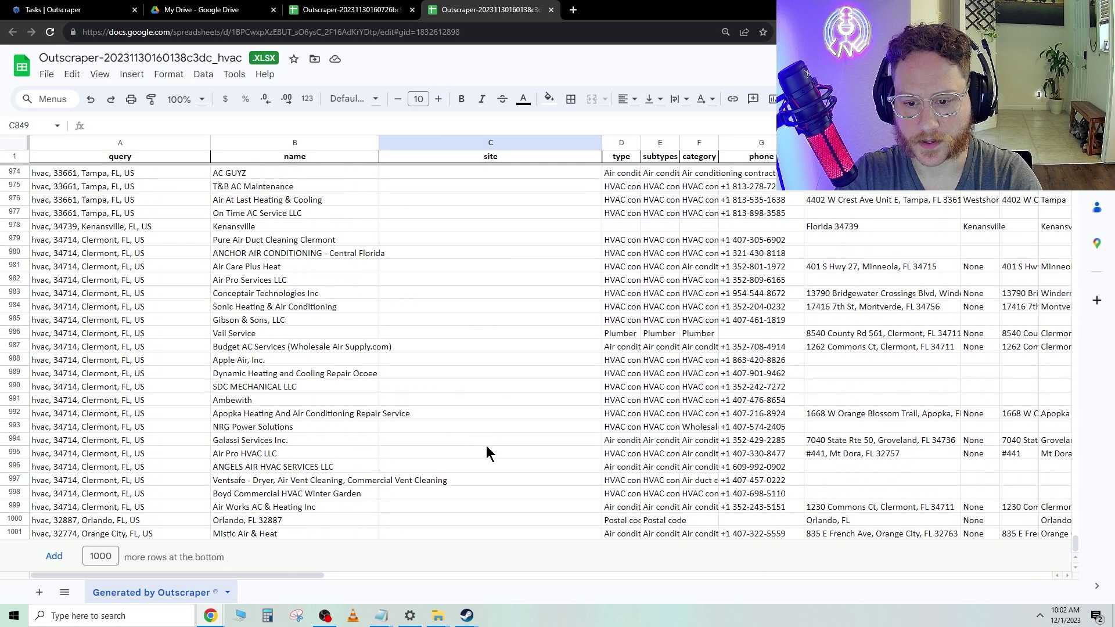
{"action": "left_click", "coordinate": [428, 531], "text": "shift"}
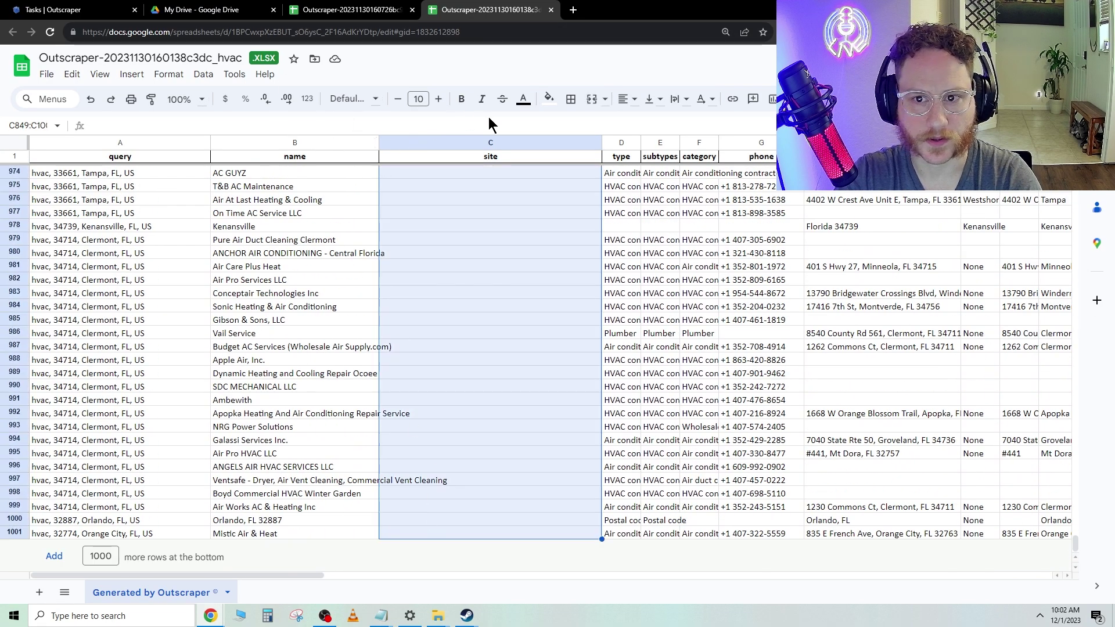
{"action": "left_click", "coordinate": [549, 99]}
{"action": "left_click", "coordinate": [608, 162]}
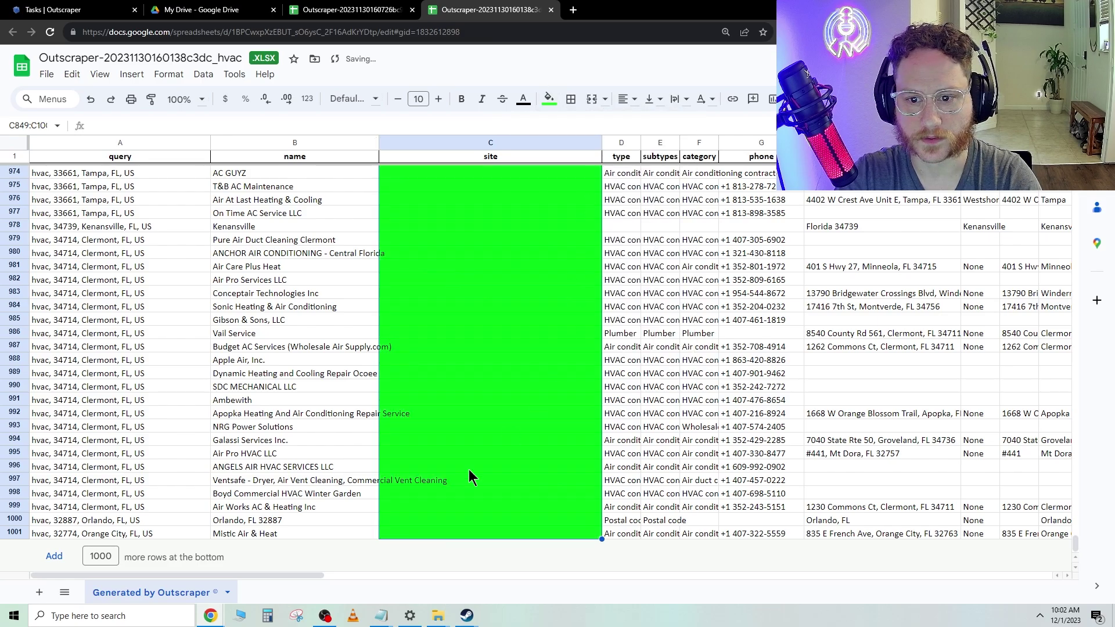
Examine the green-marked businesses without a website, including their locations, names and phone numbers.
{"action": "scroll", "coordinate": [447, 447], "scroll_direction": "up", "scroll_amount": 20}
{"action": "scroll", "coordinate": [312, 434], "scroll_direction": "up", "scroll_amount": 15}
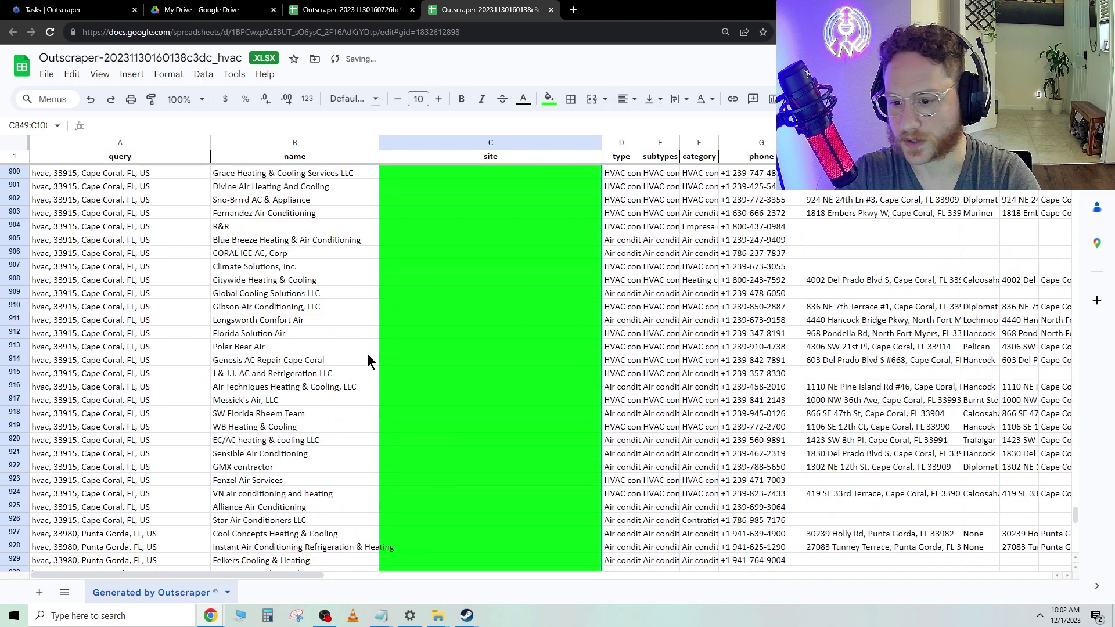
{"action": "scroll", "coordinate": [301, 358], "scroll_direction": "up", "scroll_amount": 6}
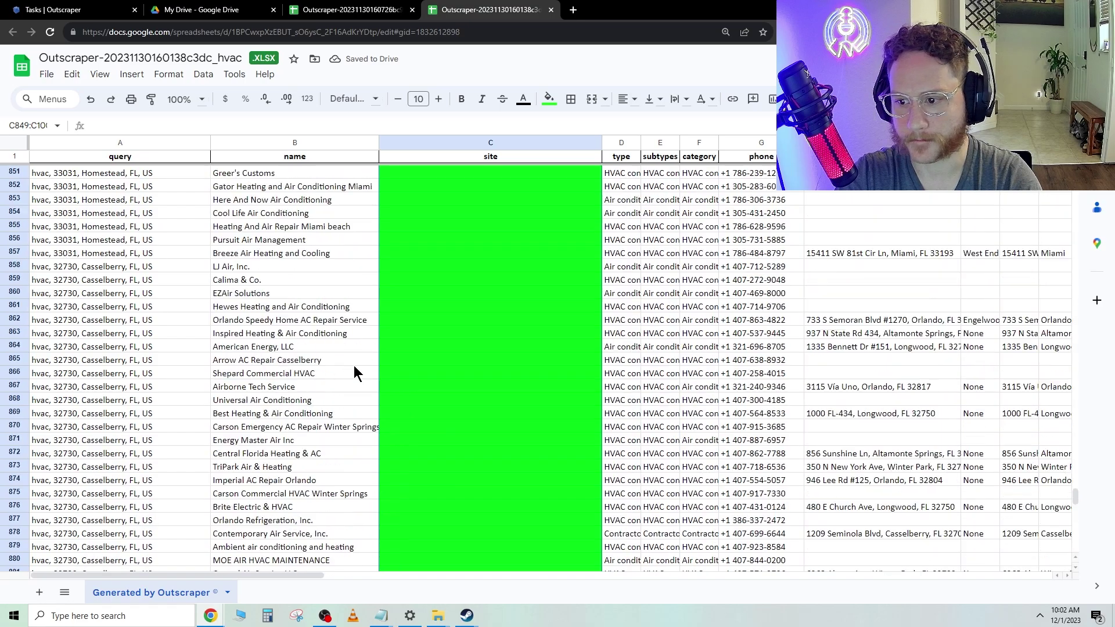
{"action": "scroll", "coordinate": [358, 374], "scroll_direction": "down", "scroll_amount": 3}
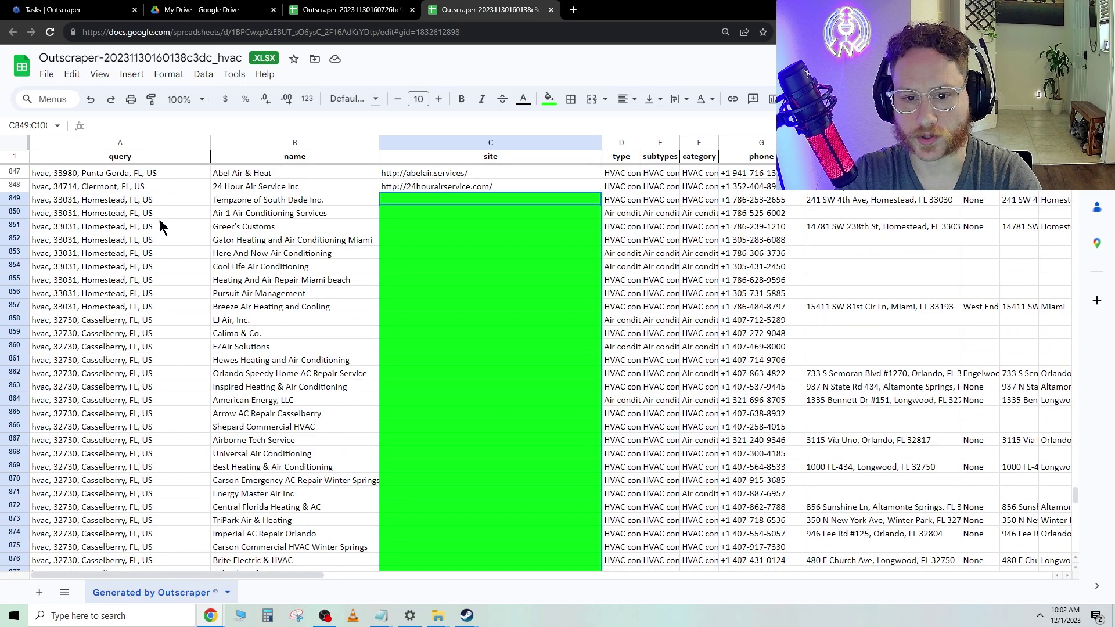
{"action": "left_click", "coordinate": [97, 215]}
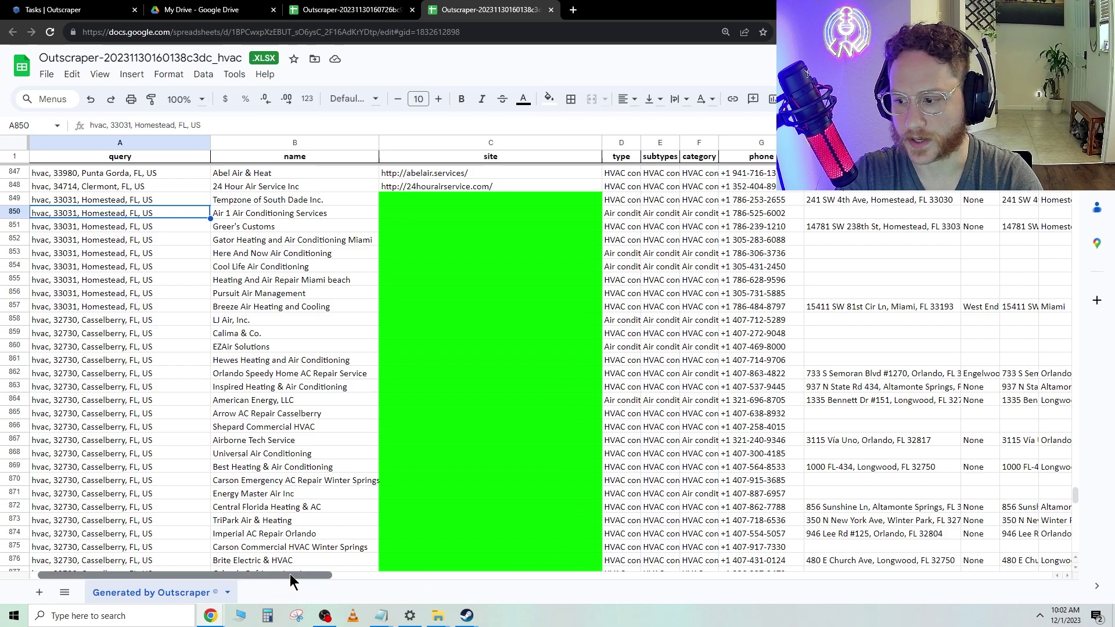
{"action": "mouse_move", "coordinate": [270, 575]}
{"action": "left_mouse_down"}
{"action": "mouse_move", "coordinate": [293, 575]}
{"action": "mouse_move", "coordinate": [282, 585]}
{"action": "left_mouse_up"}
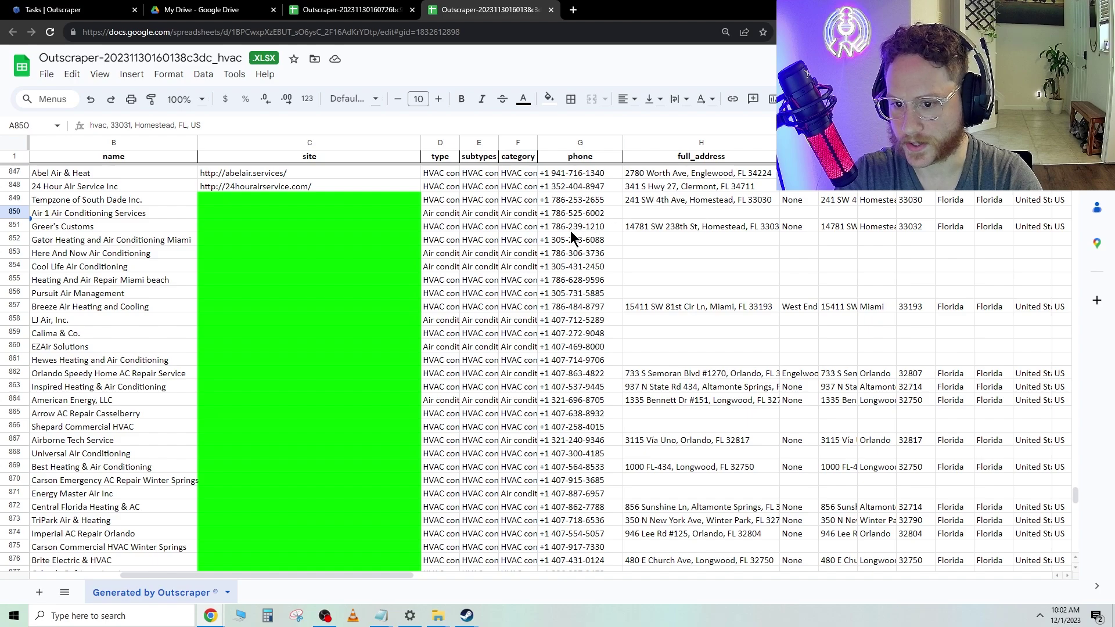
{"action": "left_click", "coordinate": [575, 201]}
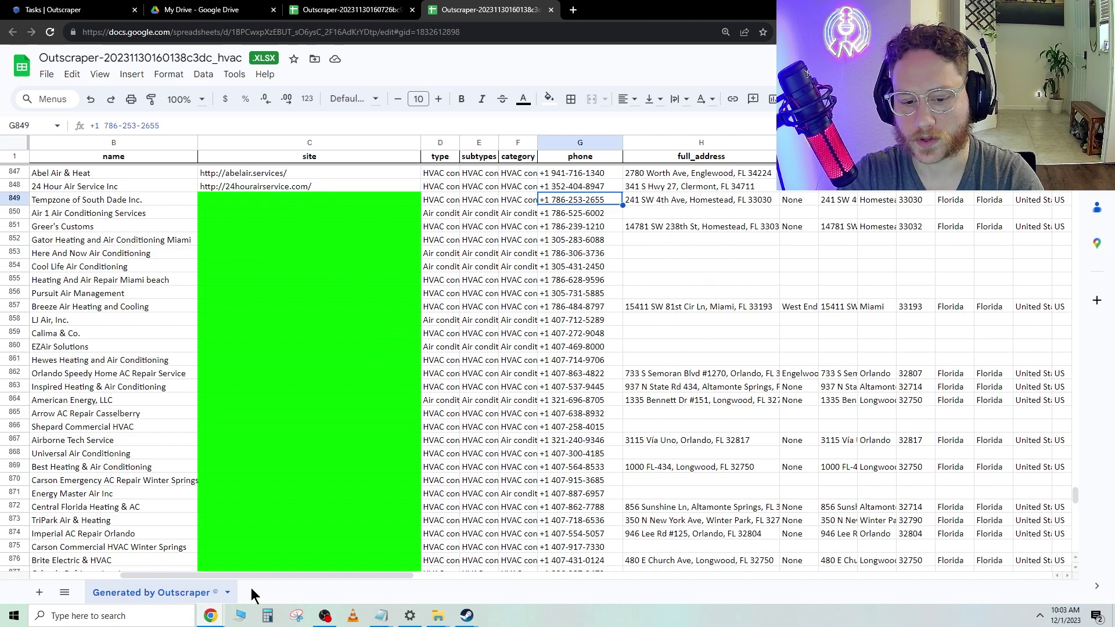
Add a new sheet and enter the column headers Name, Address and Phone Number in row 1.
{"action": "left_click", "coordinate": [39, 592]}
{"action": "type", "text": "Name"}
{"action": "key", "text": "Tab"}
{"action": "type", "text": "Address"}
{"action": "key", "text": "Tab"}
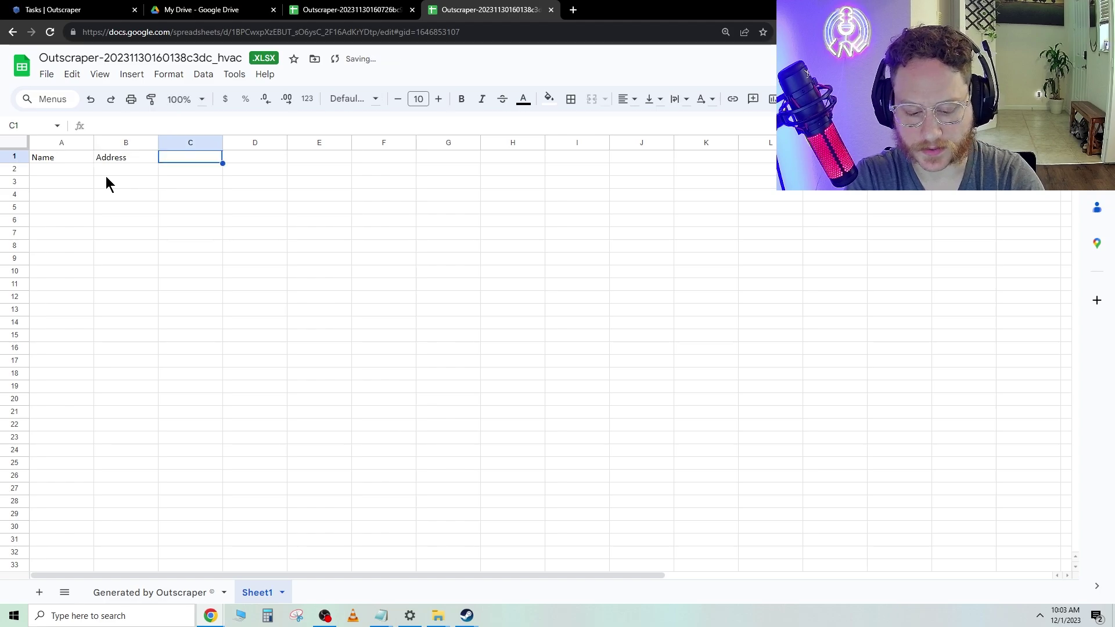
{"action": "type", "text": "Phone Number"}
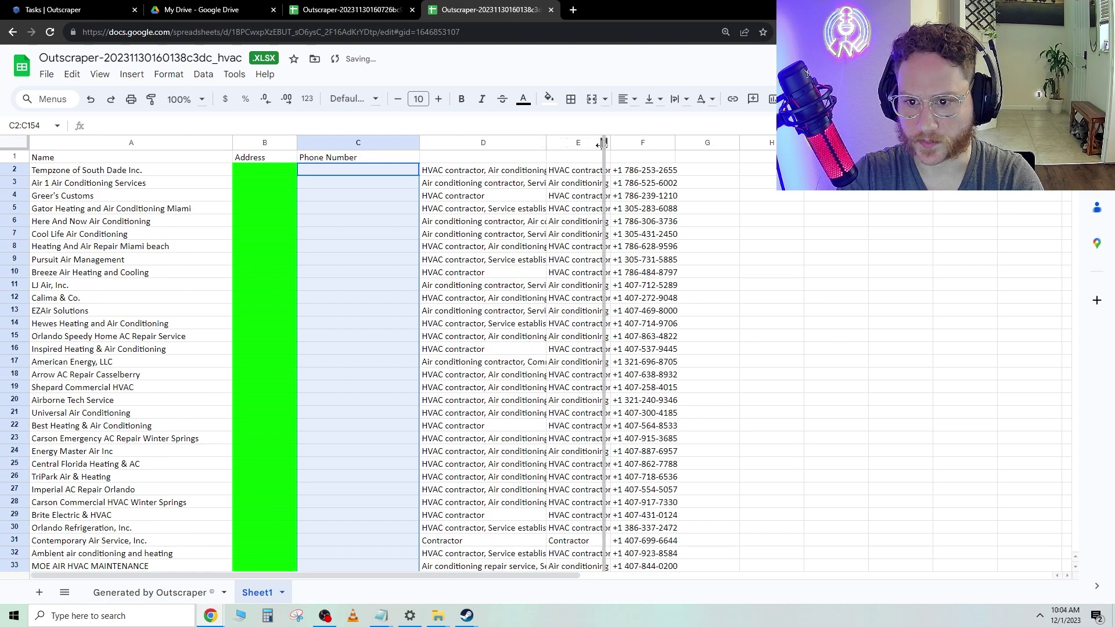
Widen column D of the new sheet, title it Services, and make the header row bold.
{"action": "left_click_drag", "start_coordinate": [545, 143], "coordinate": [603, 143]}
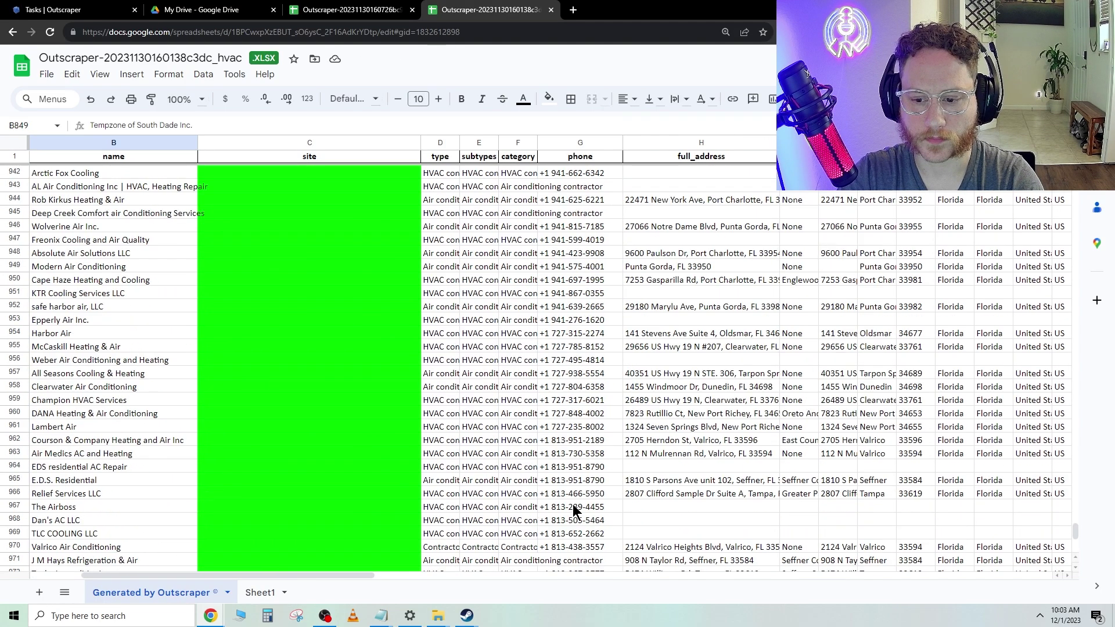
{"action": "scroll", "coordinate": [564, 517], "scroll_direction": "down", "scroll_amount": 10}
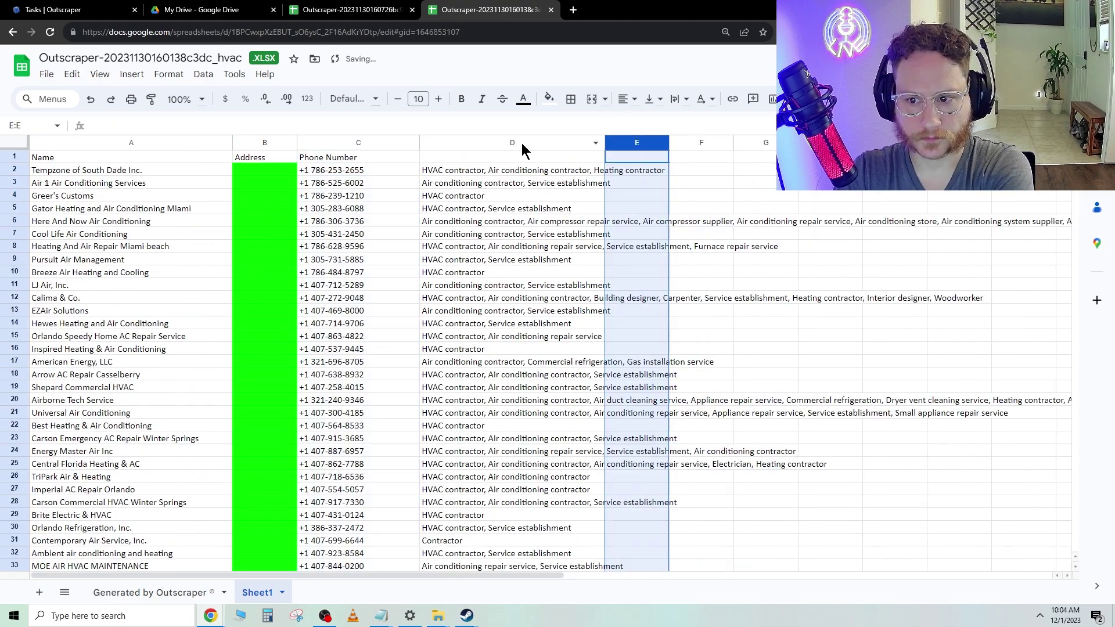
{"action": "left_click", "coordinate": [510, 157]}
{"action": "type", "text": "Services"}
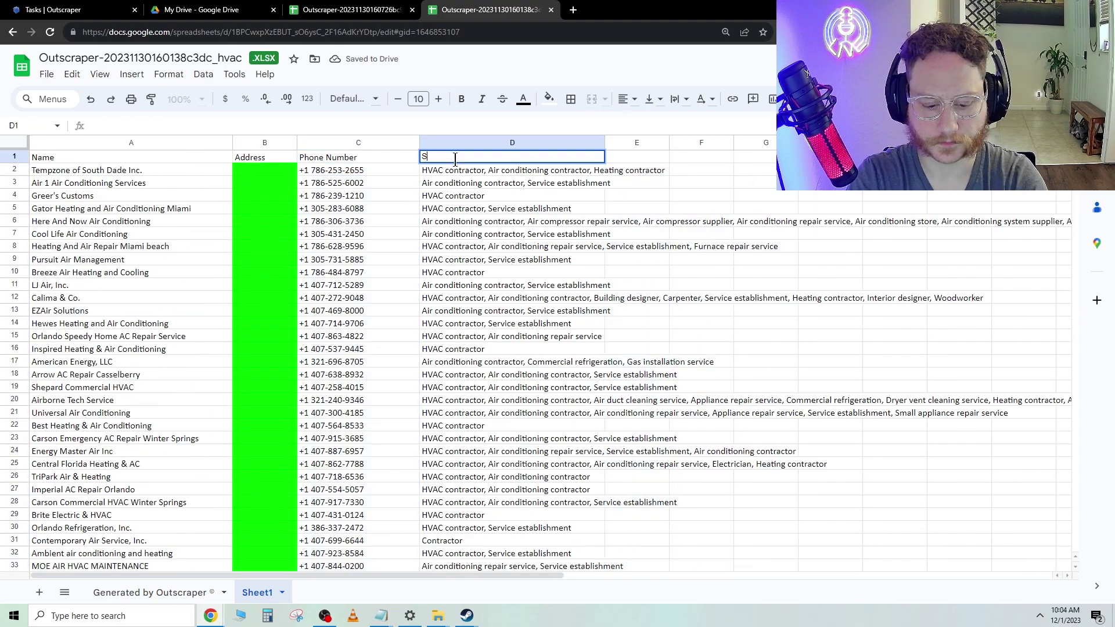
{"action": "left_click_drag", "start_coordinate": [131, 156], "coordinate": [455, 159]}
{"action": "left_click", "coordinate": [461, 98]}
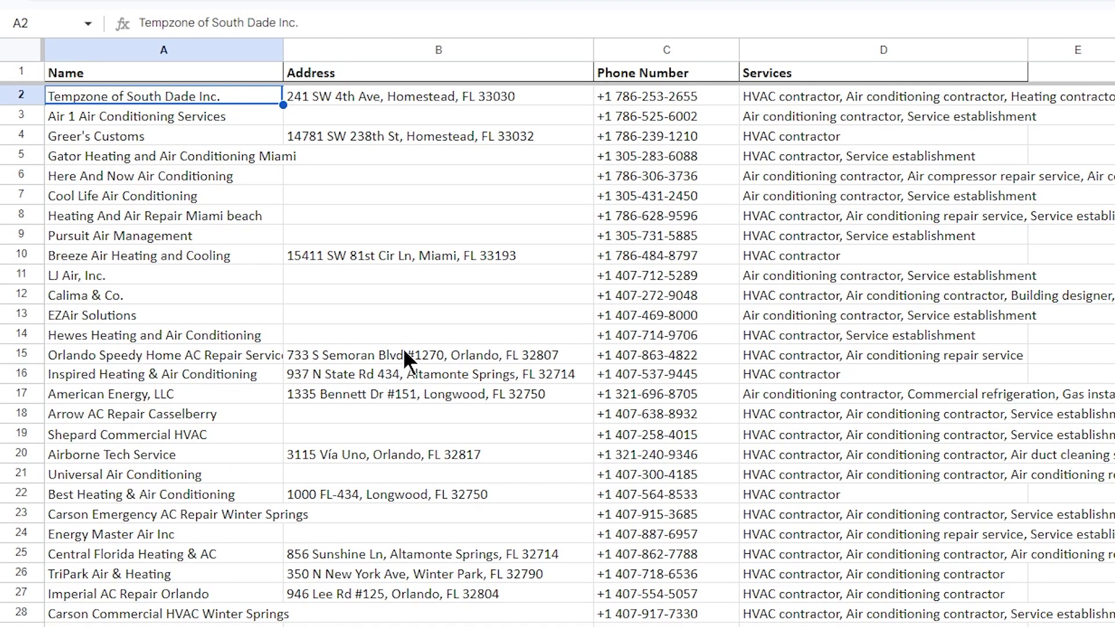
Review the finished lead list from the first to the last row, checking names, addresses, phone numbers and services.
{"action": "scroll", "coordinate": [492, 222], "scroll_direction": "down", "scroll_amount": 20}
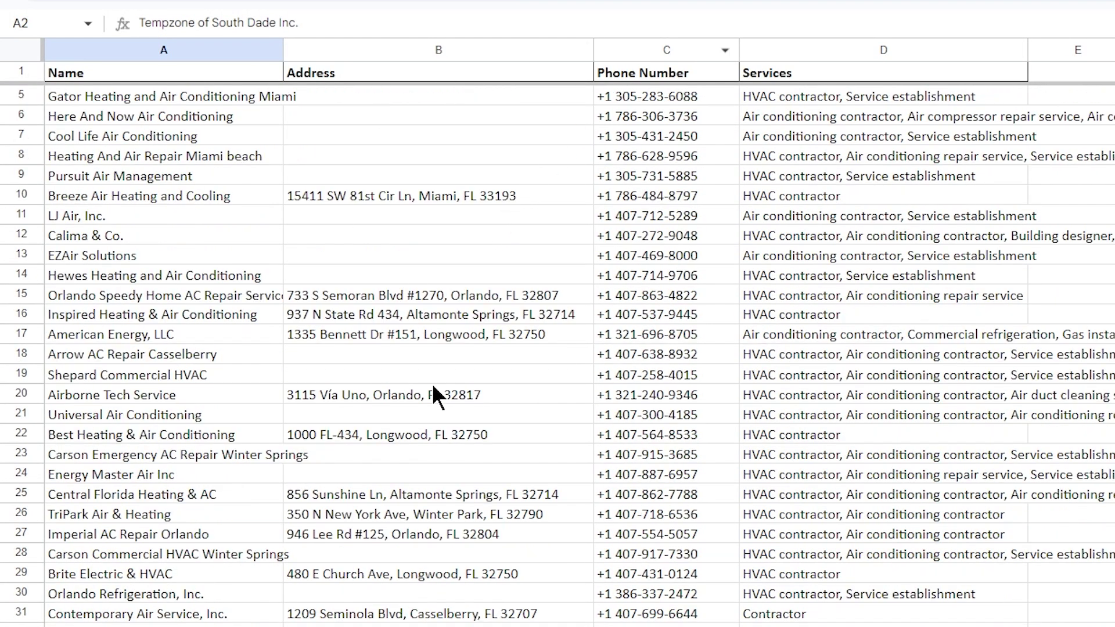
{"action": "scroll", "coordinate": [401, 436], "scroll_direction": "down", "scroll_amount": 12}
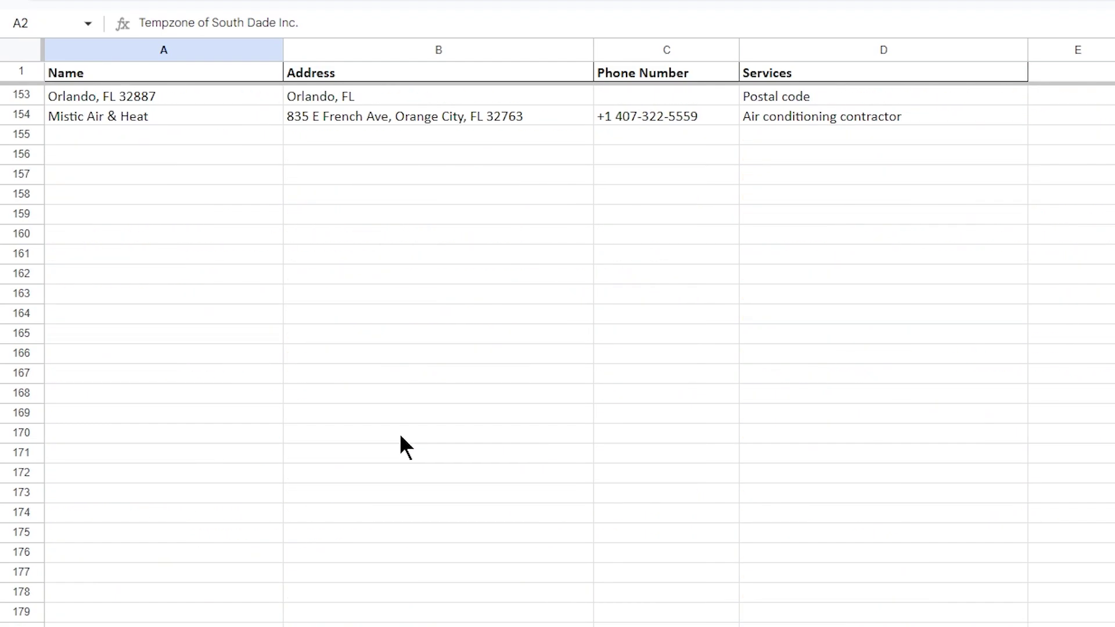
{"action": "scroll", "coordinate": [400, 437], "scroll_direction": "up", "scroll_amount": 6}
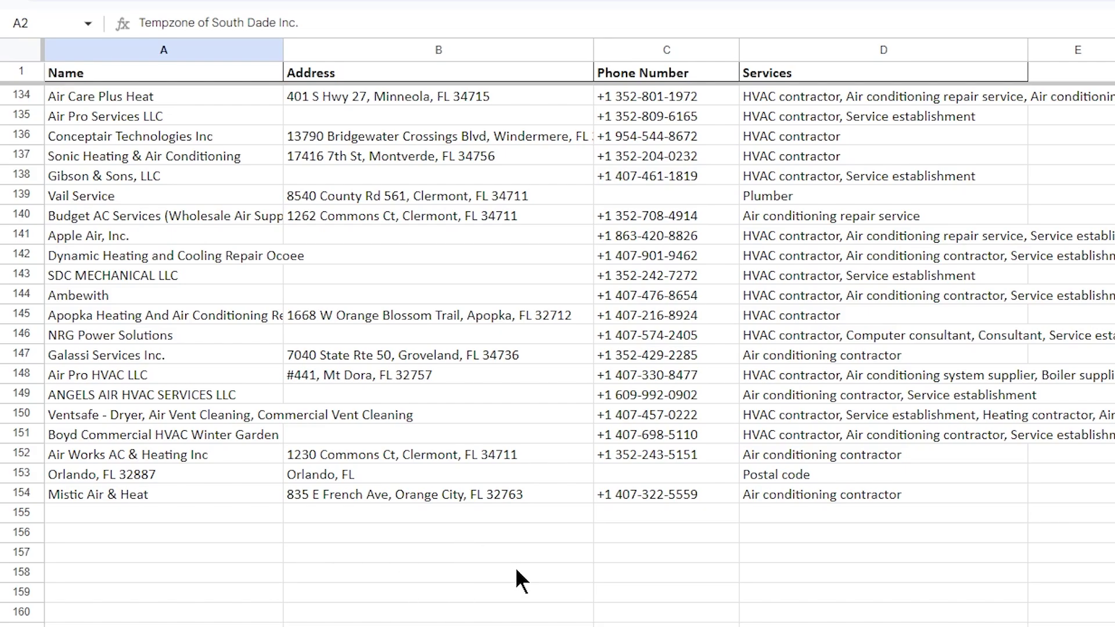
{"action": "scroll", "coordinate": [607, 586], "scroll_direction": "up", "scroll_amount": 16}
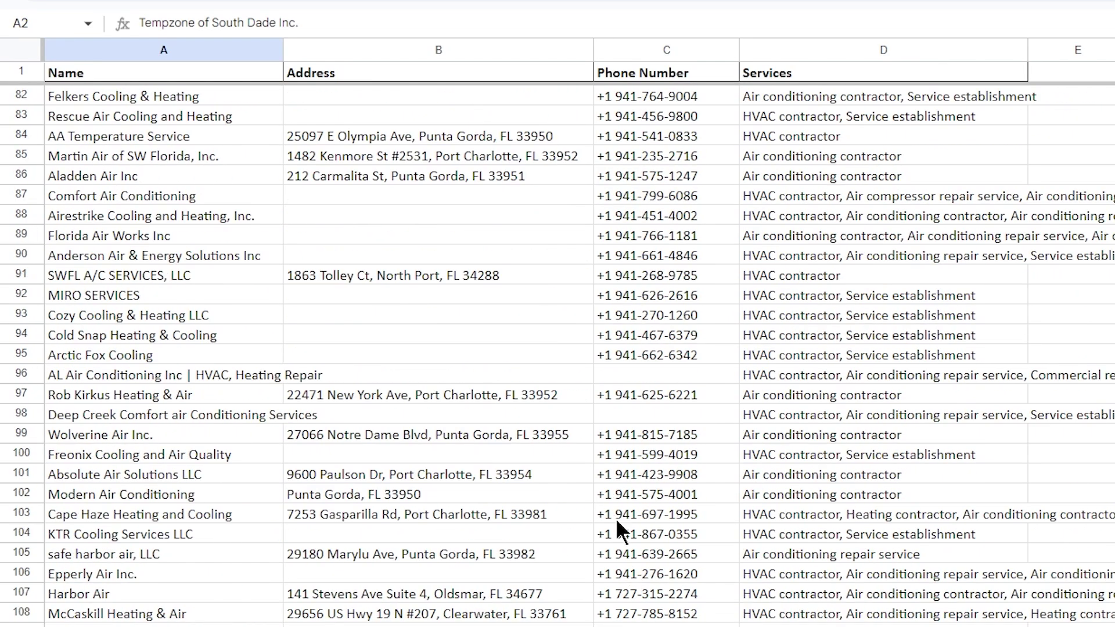
{"action": "scroll", "coordinate": [615, 516], "scroll_direction": "up", "scroll_amount": 20}
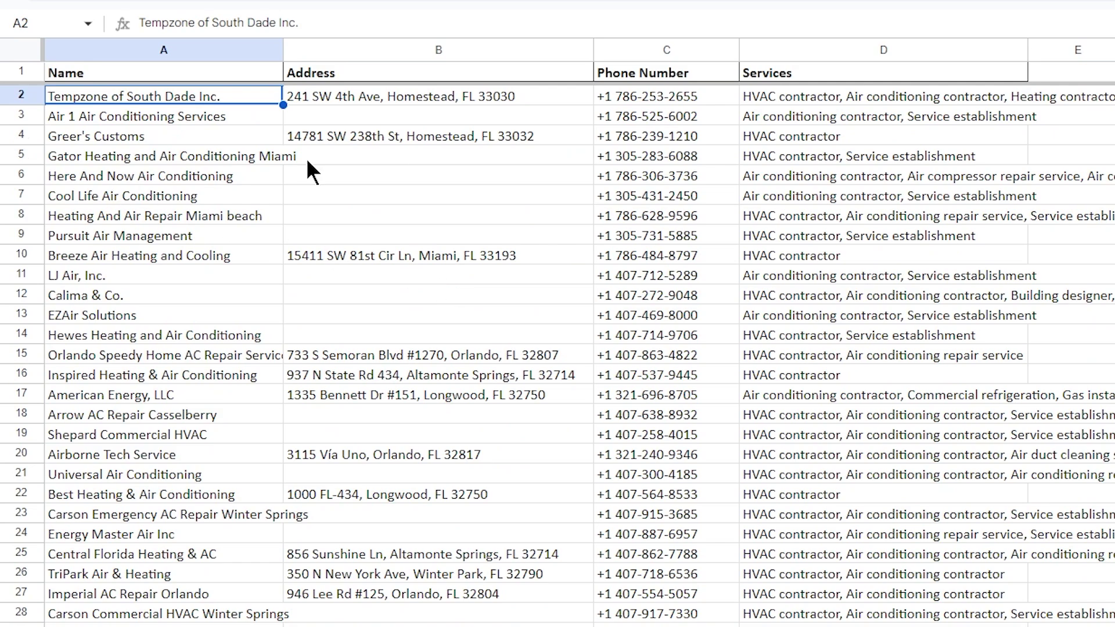